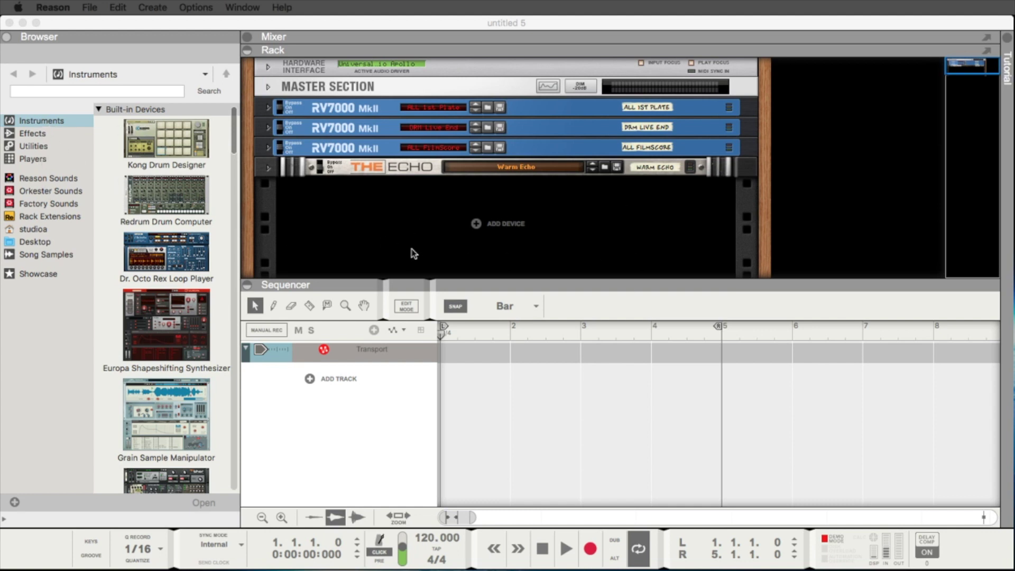
# Step: Hide the device browser, briefly expand the mixer, then collapse it again
pyautogui.click(68, 38)
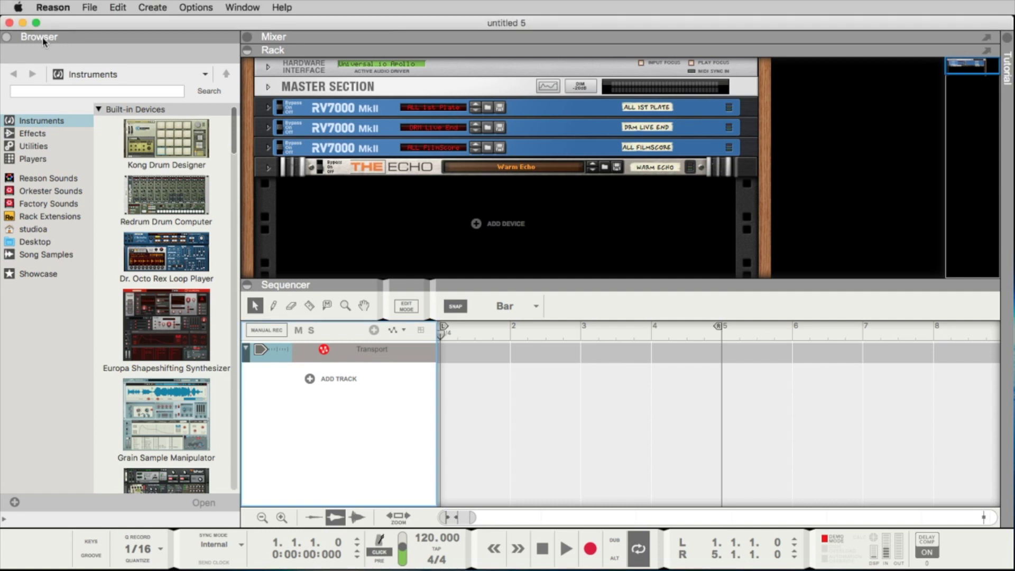
pyautogui.click(7, 37)
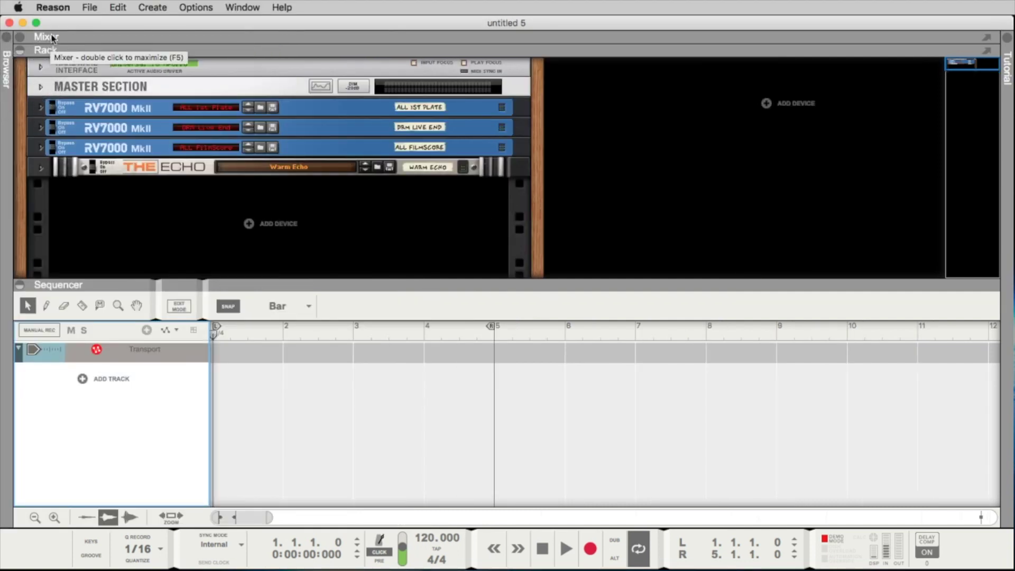
pyautogui.click(20, 39)
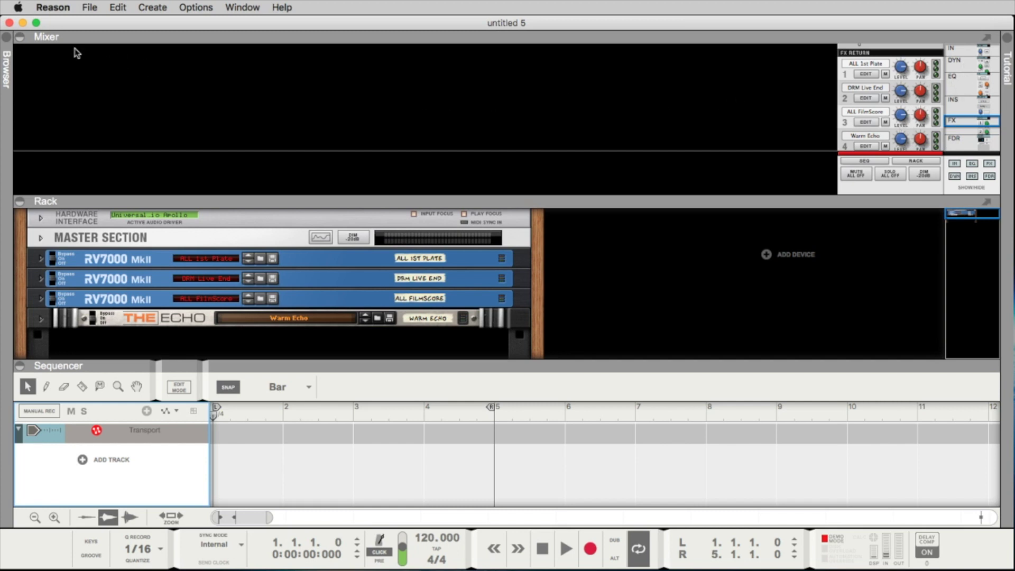
pyautogui.click(20, 38)
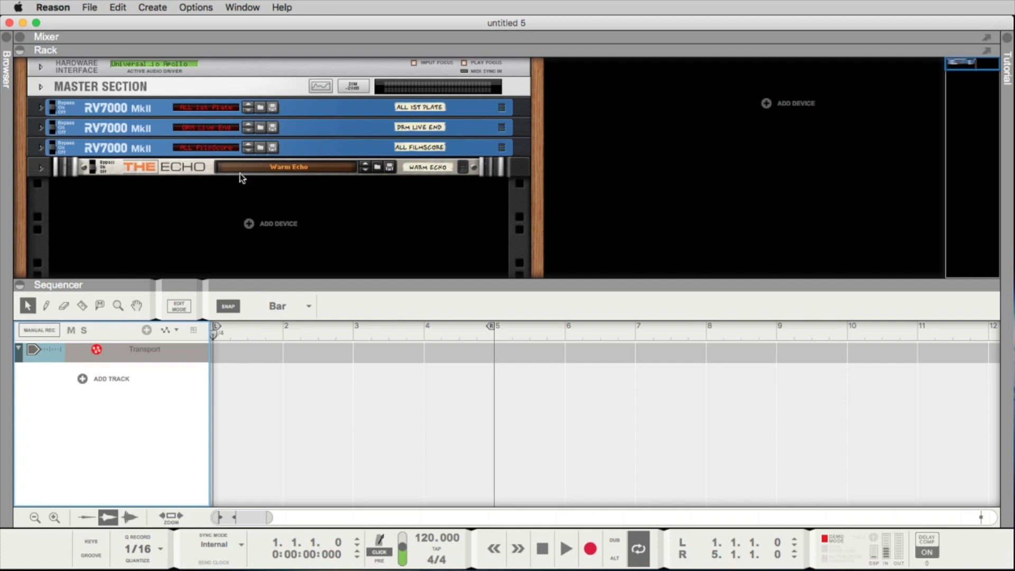
pyautogui.click(7, 39)
pyautogui.click(6, 38)
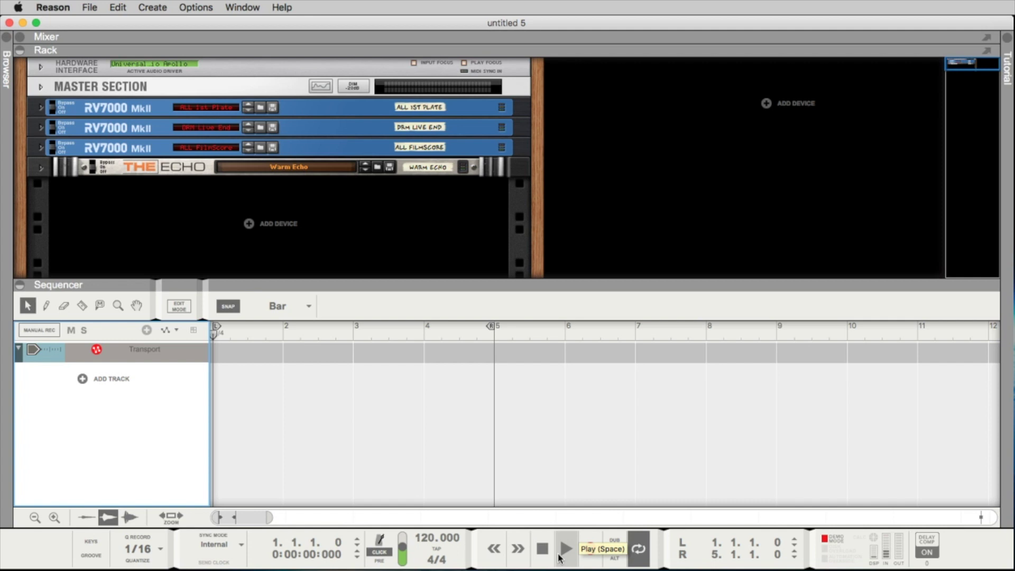
pyautogui.click(561, 555)
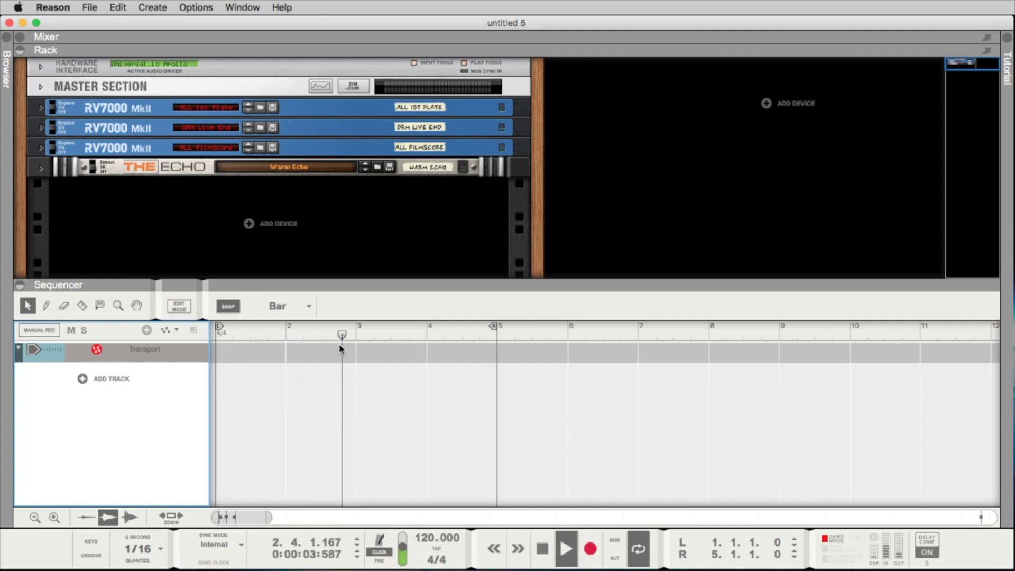
pyautogui.click(547, 553)
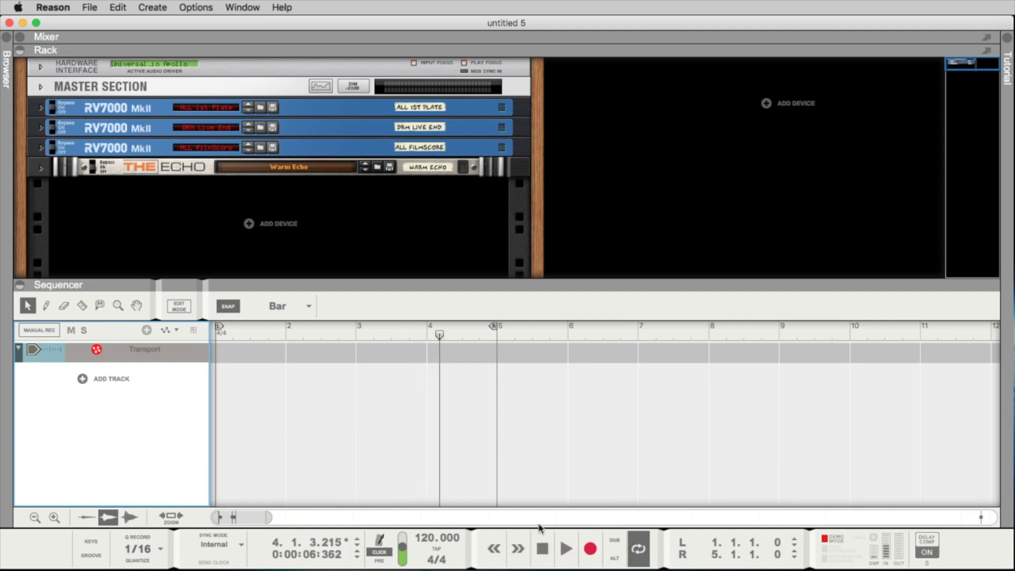
pyautogui.click(48, 6)
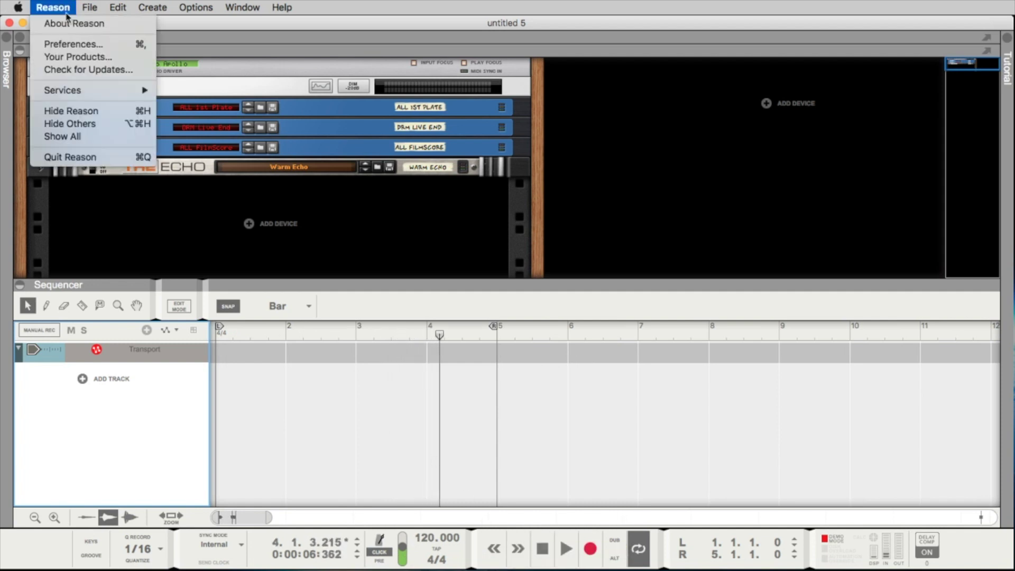
pyautogui.click(69, 41)
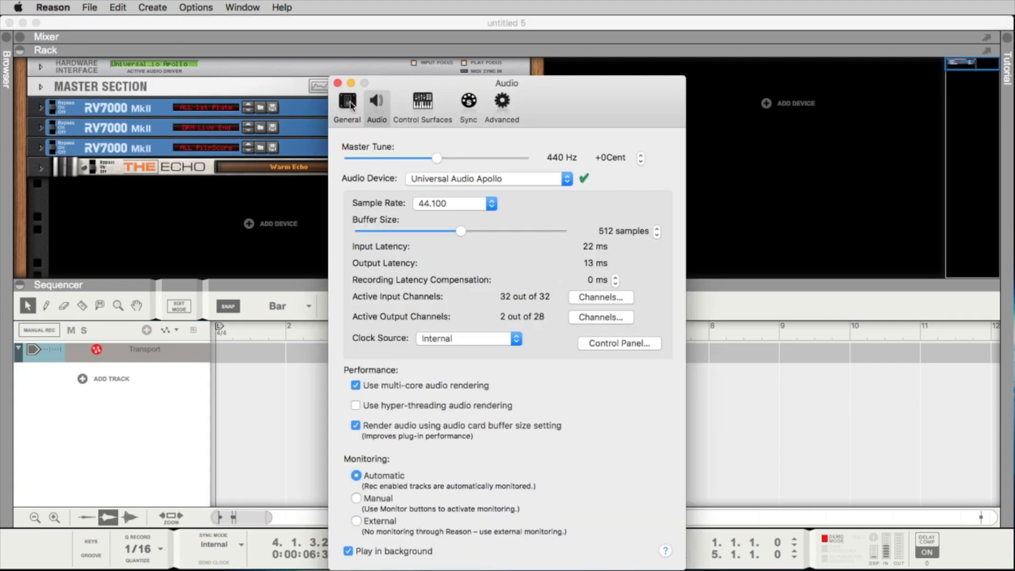
pyautogui.click(349, 103)
pyautogui.click(382, 120)
pyautogui.click(338, 83)
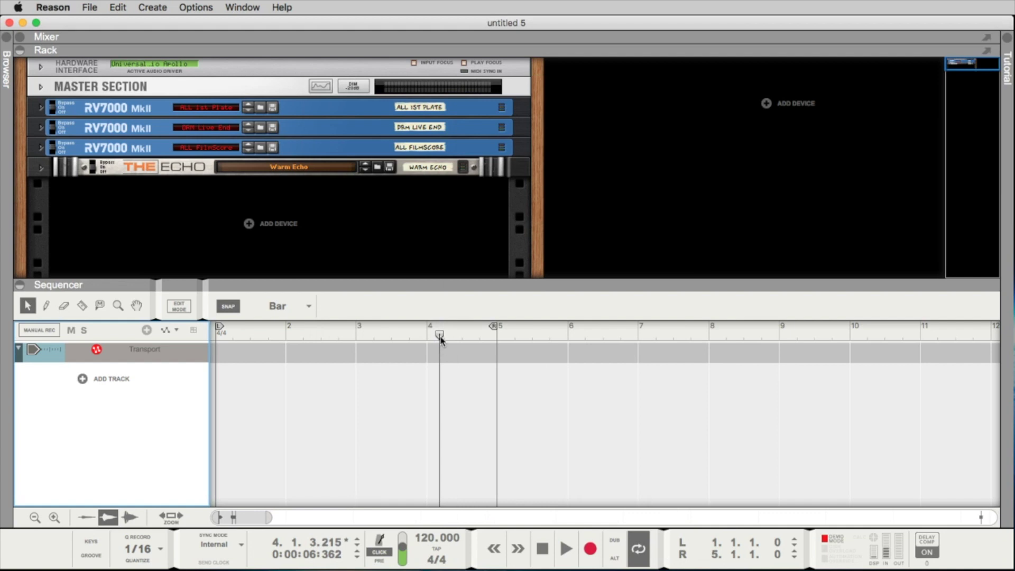
pyautogui.moveTo(440, 335); pyautogui.dragTo(226, 368)
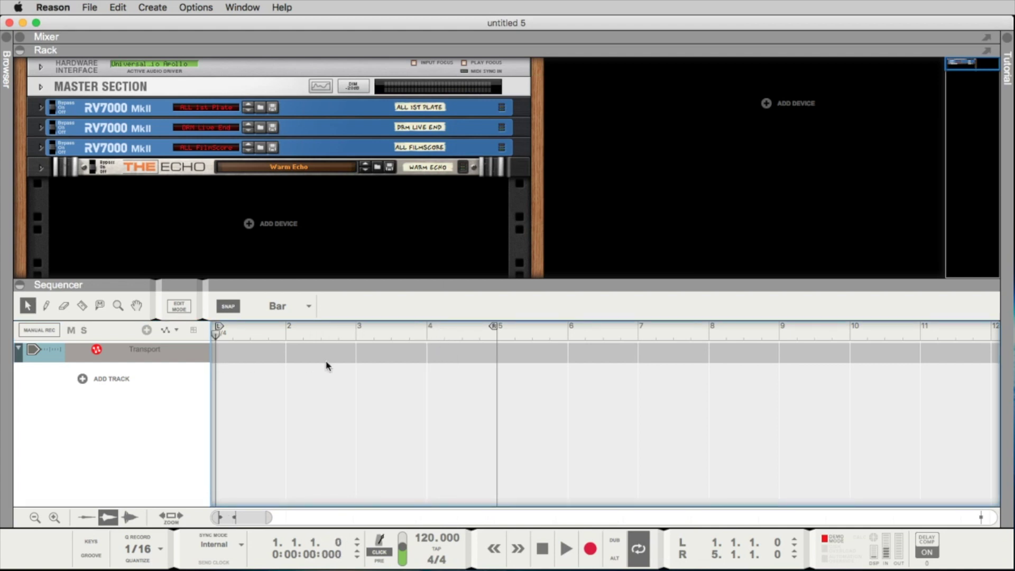
pyautogui.click(565, 557)
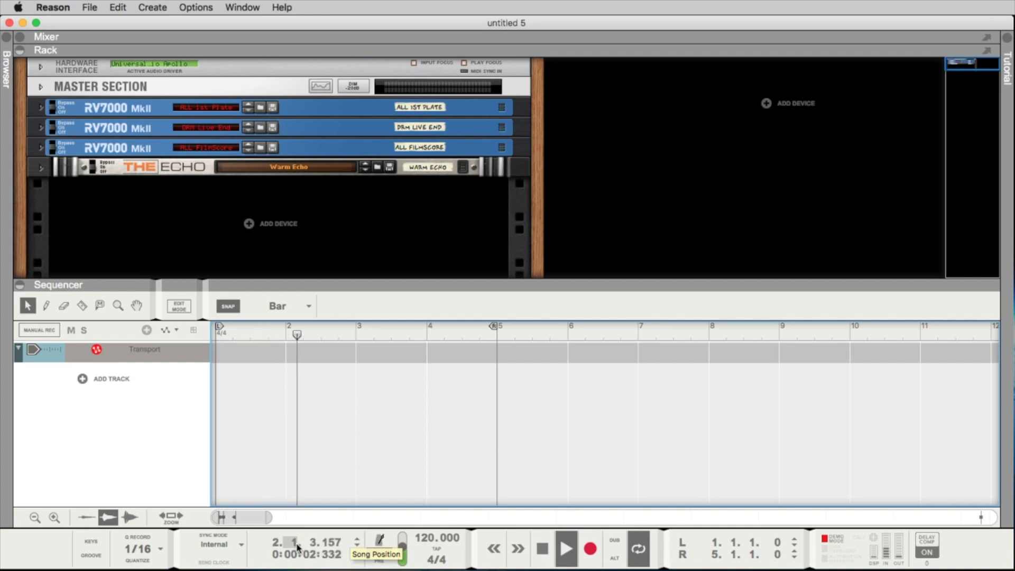
pyautogui.click(537, 566)
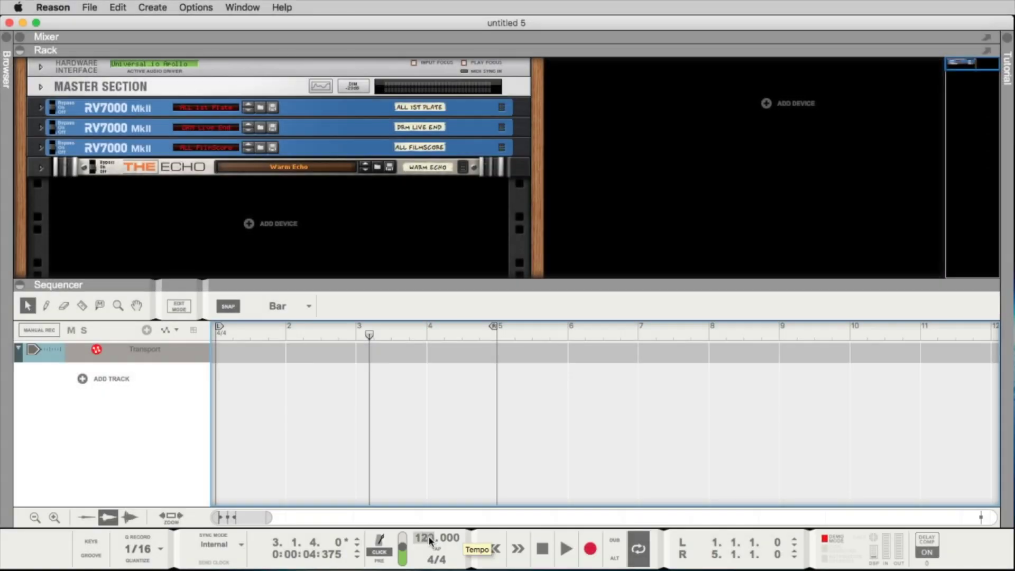
# Step: Audition the song from the start, then enter 106 as the tempo
pyautogui.click(542, 549)
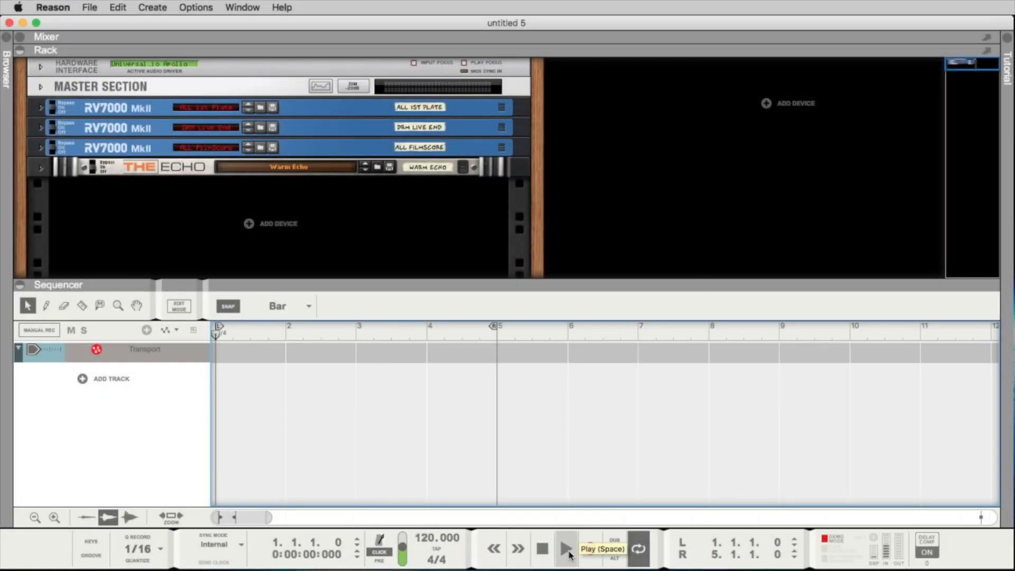
pyautogui.click(566, 550)
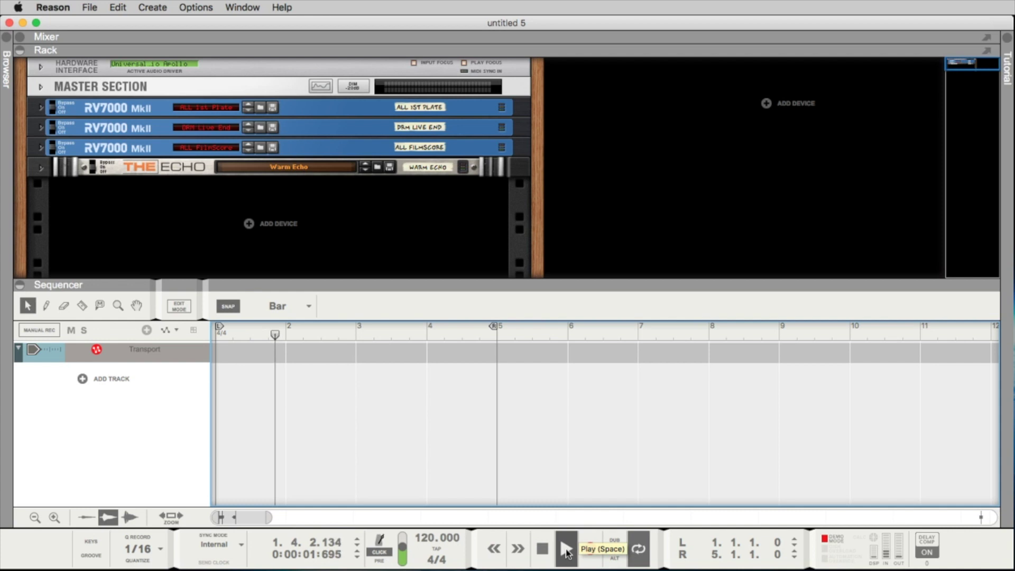
pyautogui.click(542, 548)
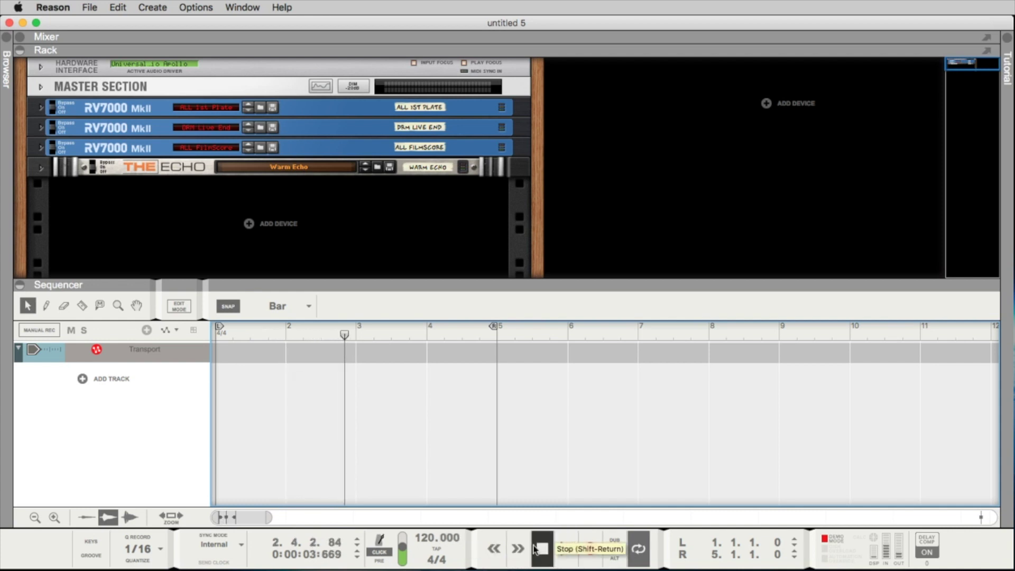
pyautogui.click(542, 549)
pyautogui.doubleClick(437, 538)
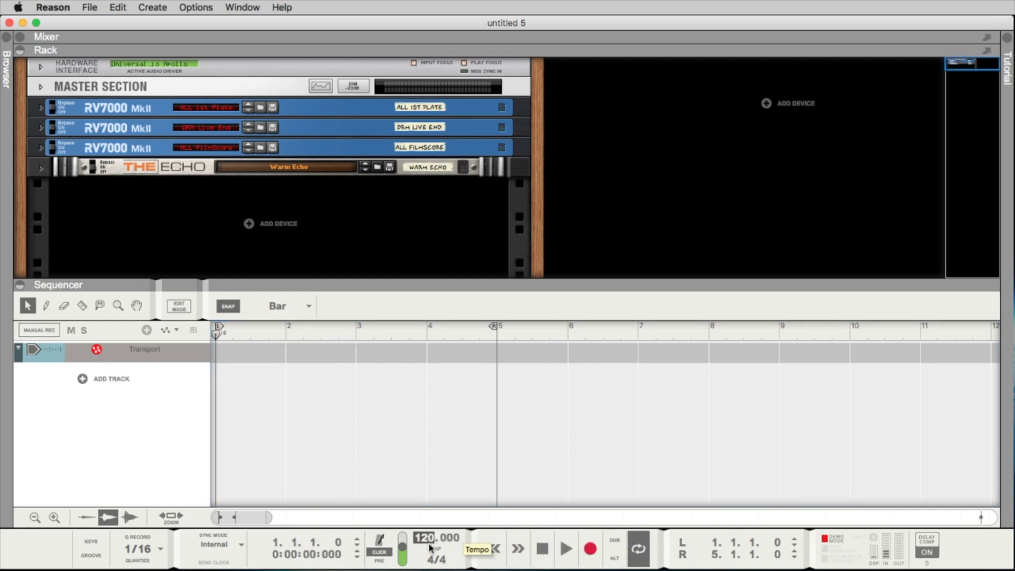
pyautogui.write('106')
pyautogui.press('Return')
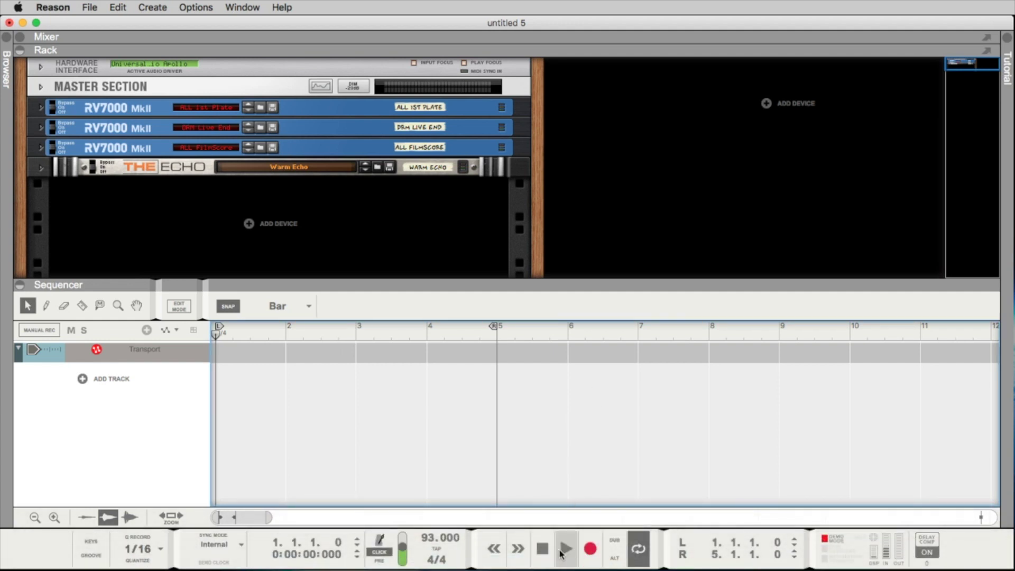
# Step: Drag the tempo higher while the song plays, finally settling on 125 BPM
pyautogui.click(563, 553)
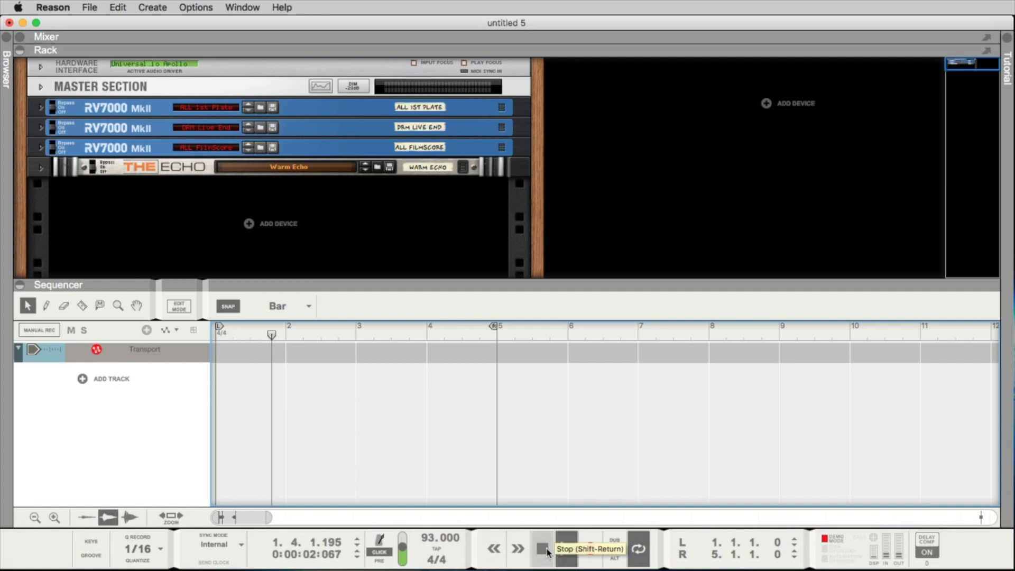
pyautogui.click(545, 551)
pyautogui.moveTo(433, 537); pyautogui.dragTo(433, 536)
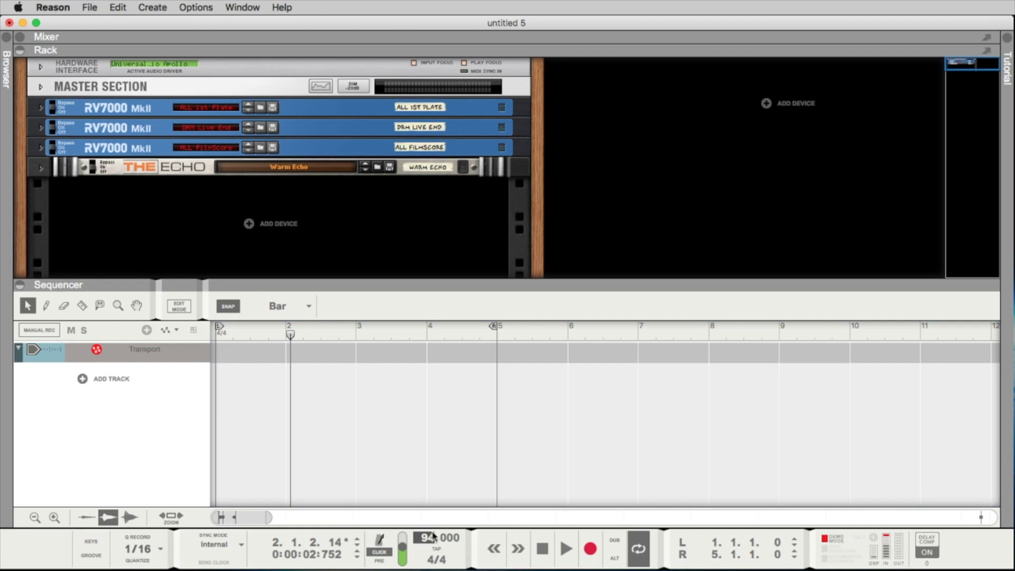
pyautogui.moveTo(433, 498)
pyautogui.mouseDown()
pyautogui.moveTo(433, 532)
pyautogui.moveTo(433, 495)
pyautogui.mouseUp()
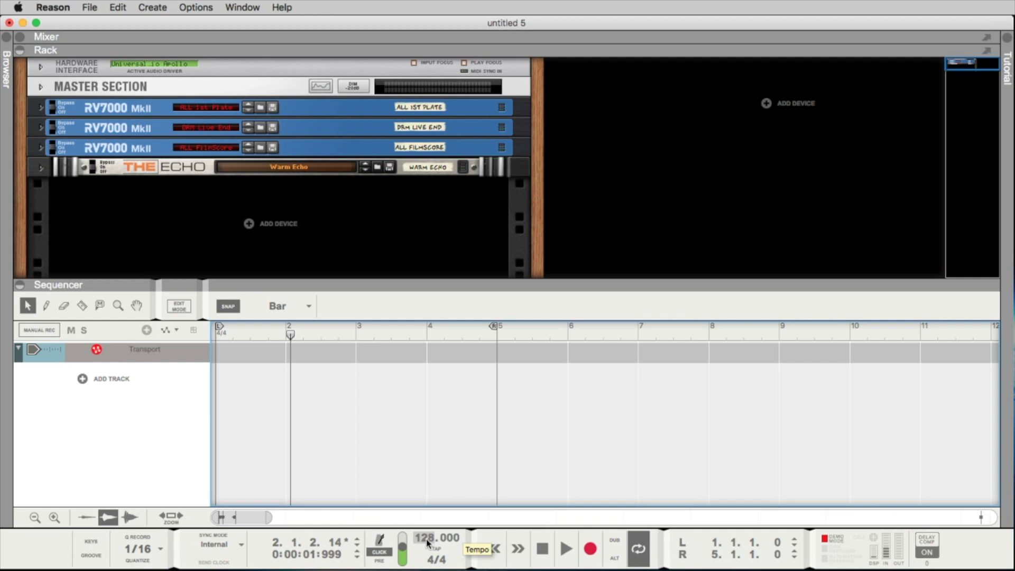
pyautogui.click(566, 549)
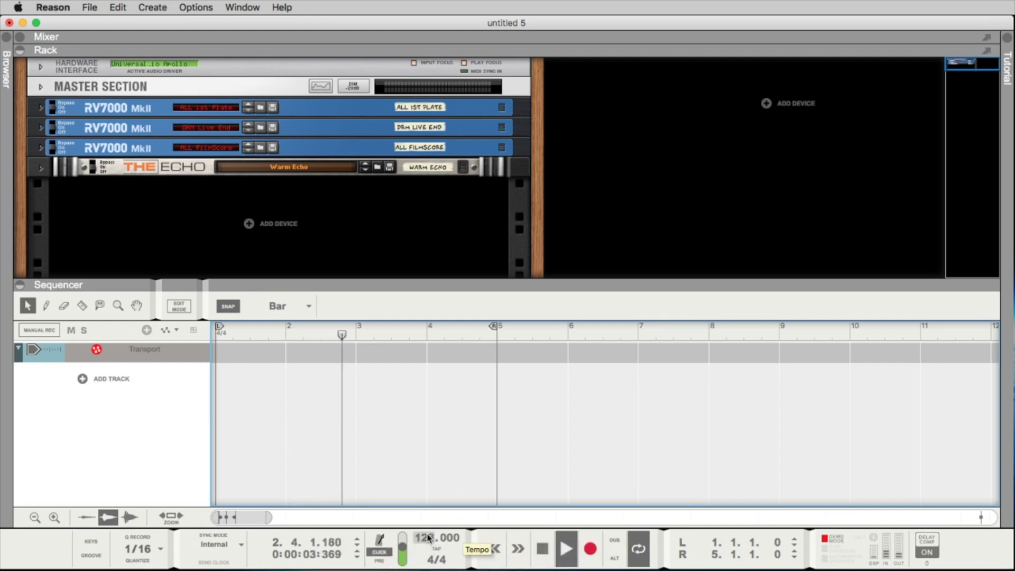
pyautogui.moveTo(427, 538); pyautogui.dragTo(424, 569)
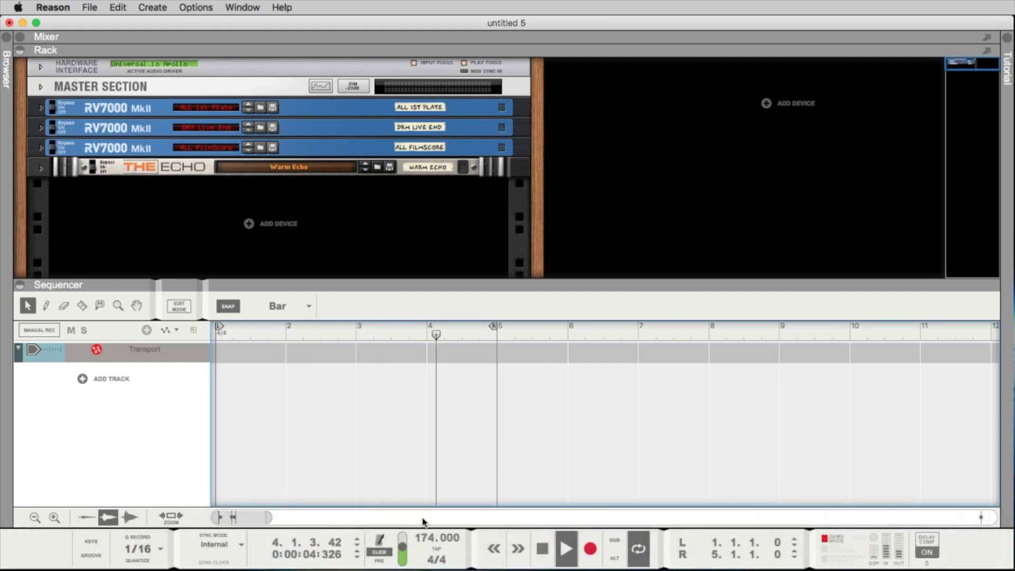
pyautogui.moveTo(424, 522); pyautogui.dragTo(390, 207)
pyautogui.click(546, 552)
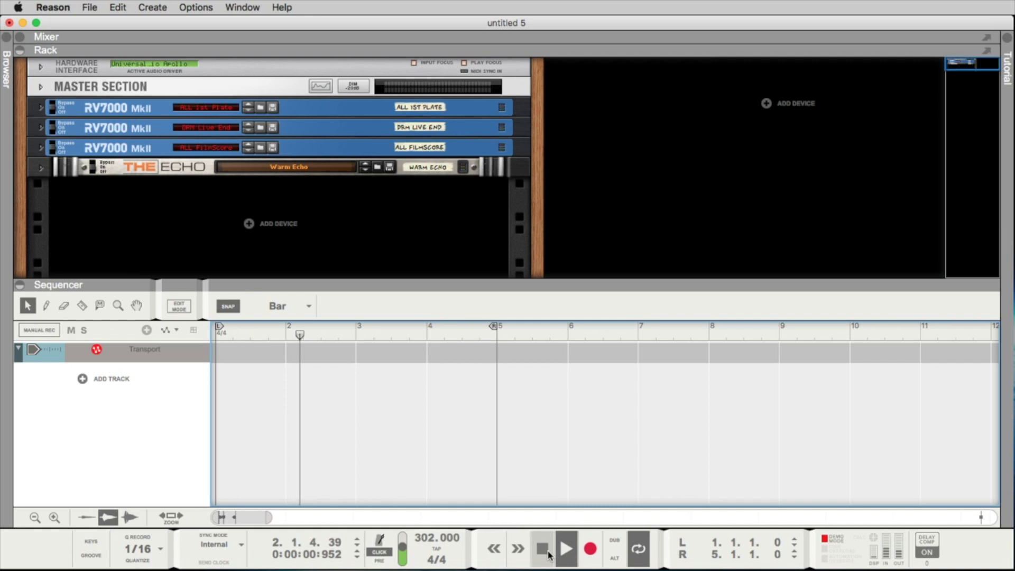
pyautogui.doubleClick(433, 537)
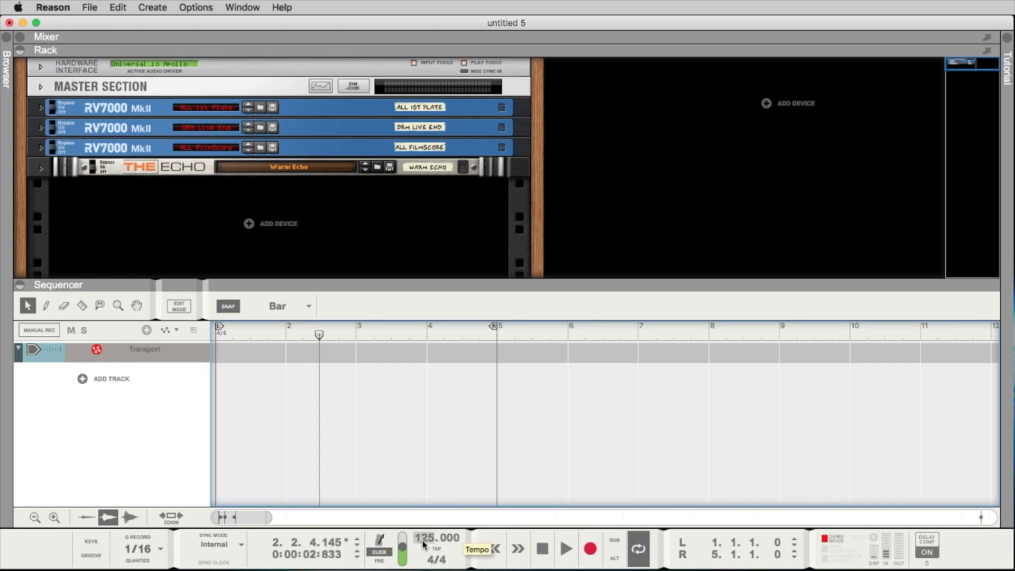
pyautogui.click(547, 554)
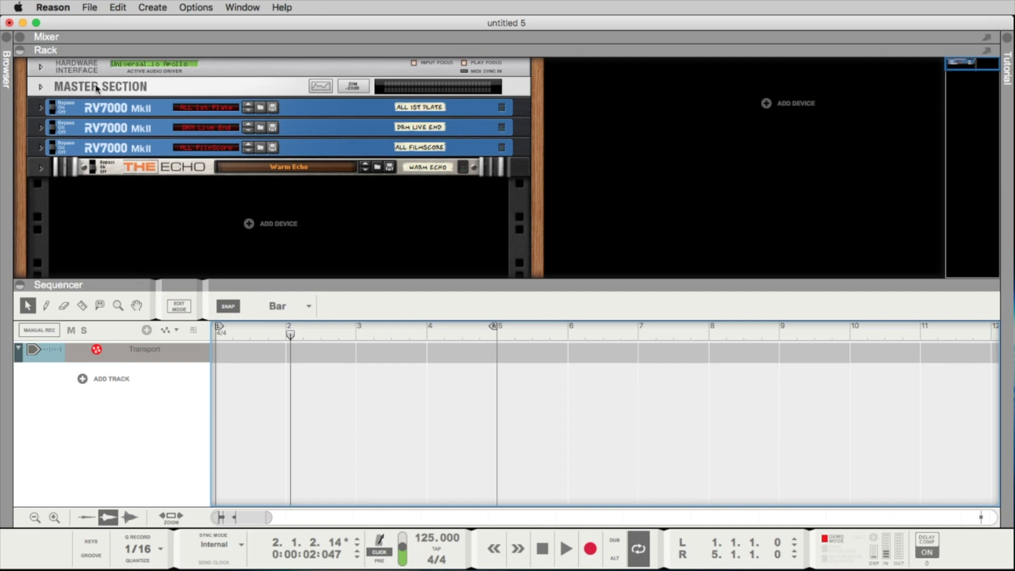
pyautogui.click(7, 39)
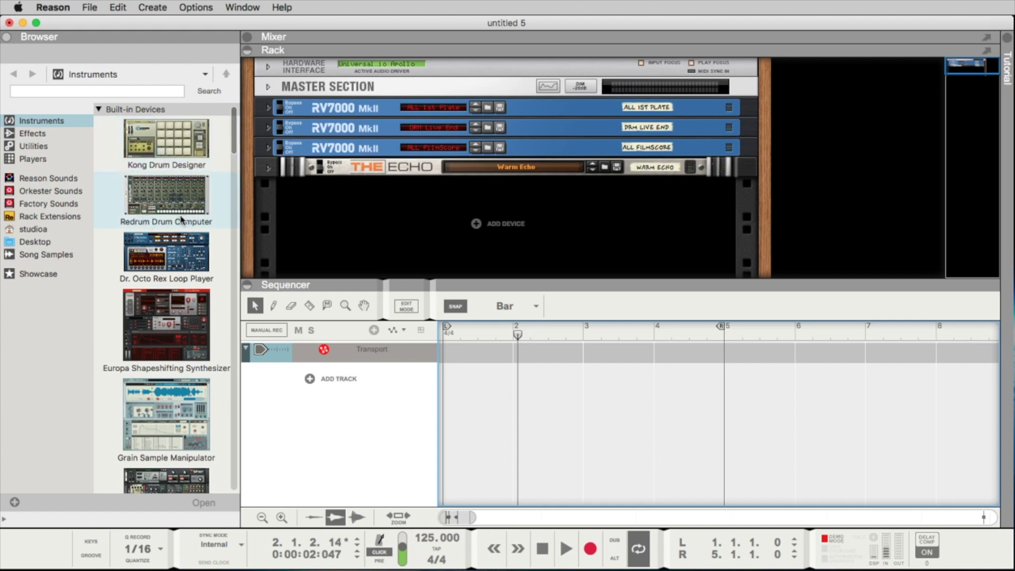
pyautogui.click(150, 199)
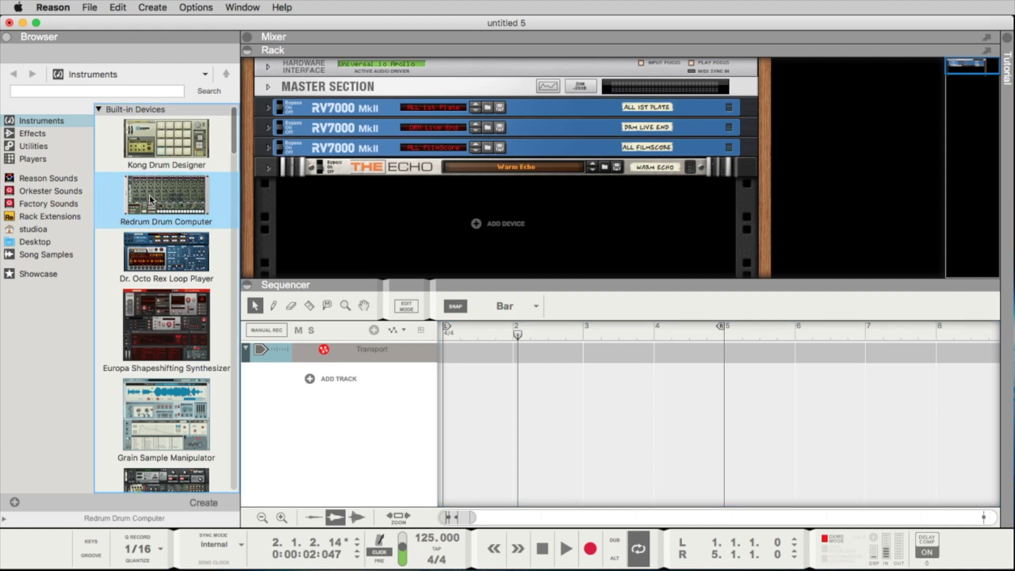
pyautogui.moveTo(151, 199)
pyautogui.mouseDown()
pyautogui.moveTo(389, 225)
pyautogui.moveTo(478, 221)
pyautogui.moveTo(519, 236)
pyautogui.moveTo(491, 237)
pyautogui.mouseUp()
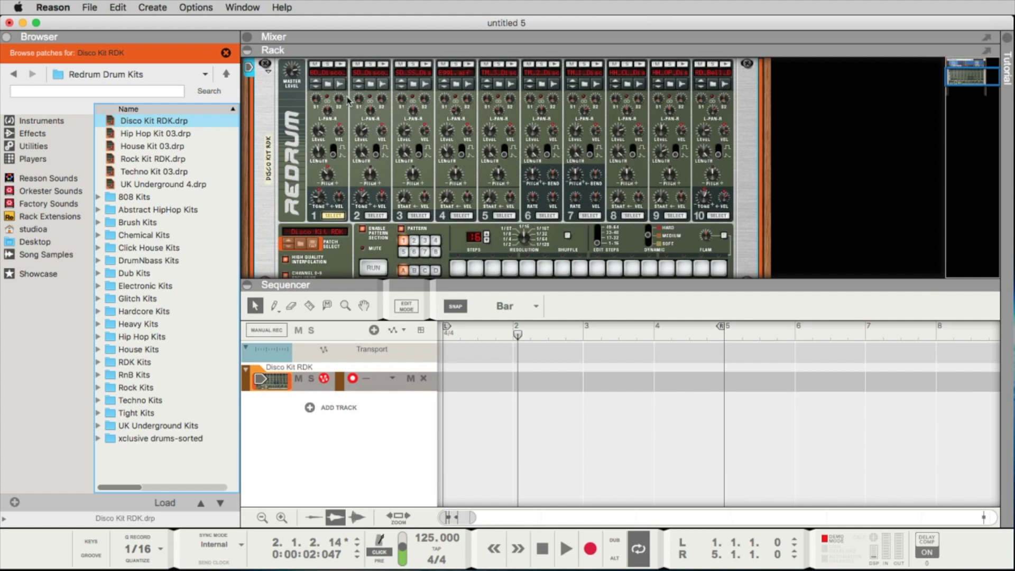
pyautogui.click(341, 69)
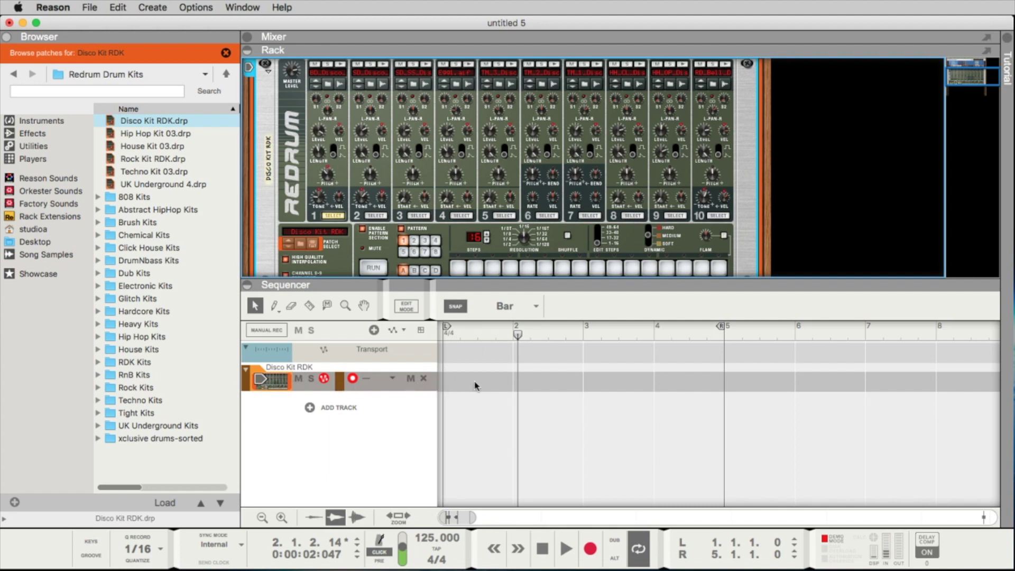
# Step: Draw a one-bar clip at bar 1 of the Disco Kit RDK lane and open it in Edit Mode
pyautogui.doubleClick(472, 381)
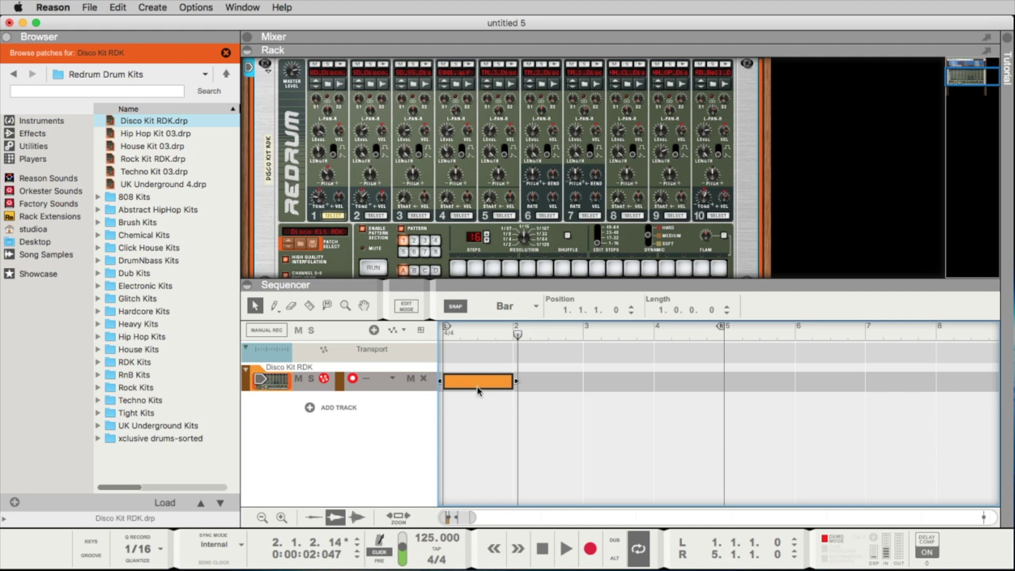
pyautogui.doubleClick(478, 381)
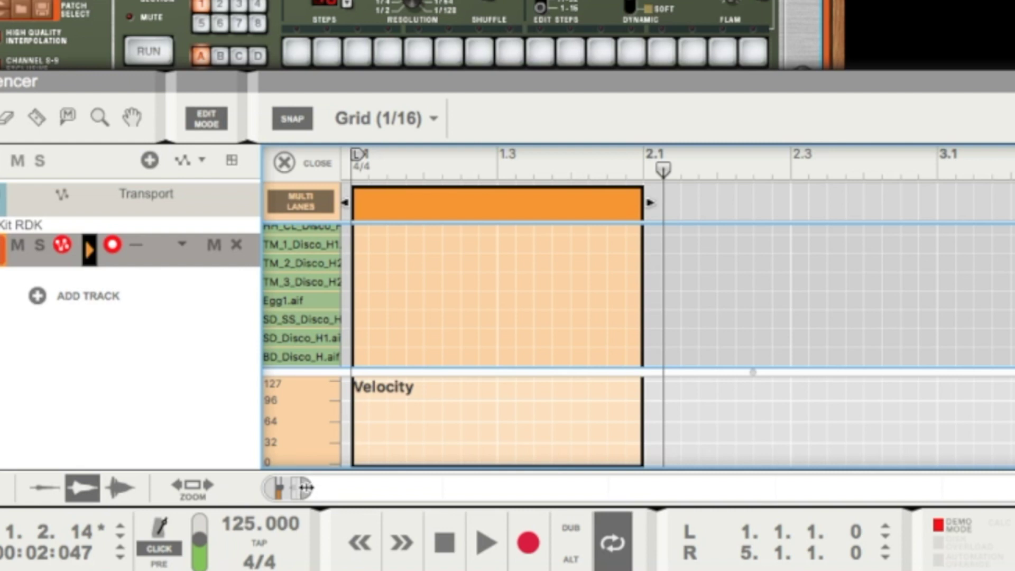
# Step: Zoom into the drum clip and change the Snap value from 1/32 to 1/16
pyautogui.moveTo(306, 488); pyautogui.dragTo(263, 518)
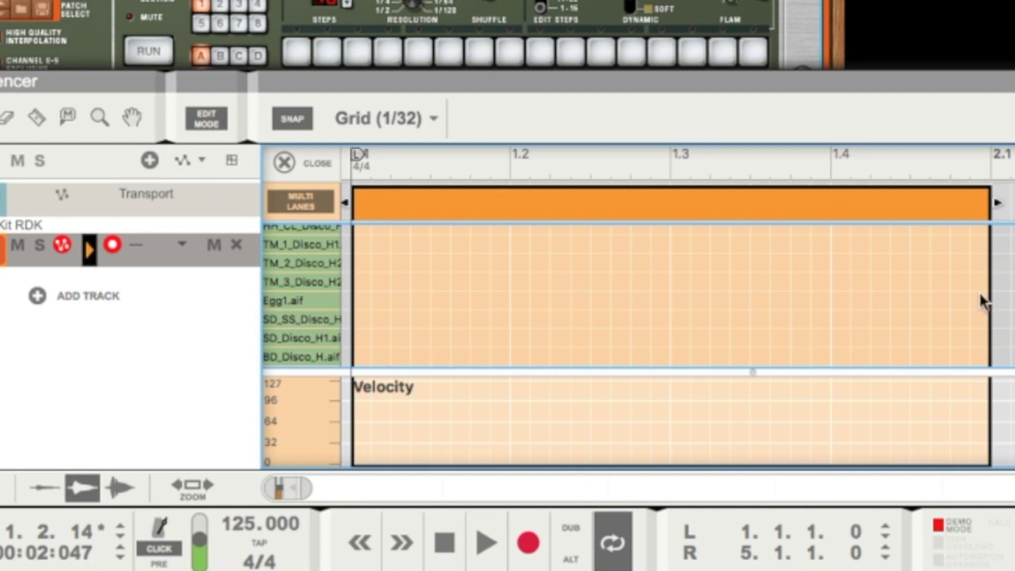
pyautogui.click(372, 120)
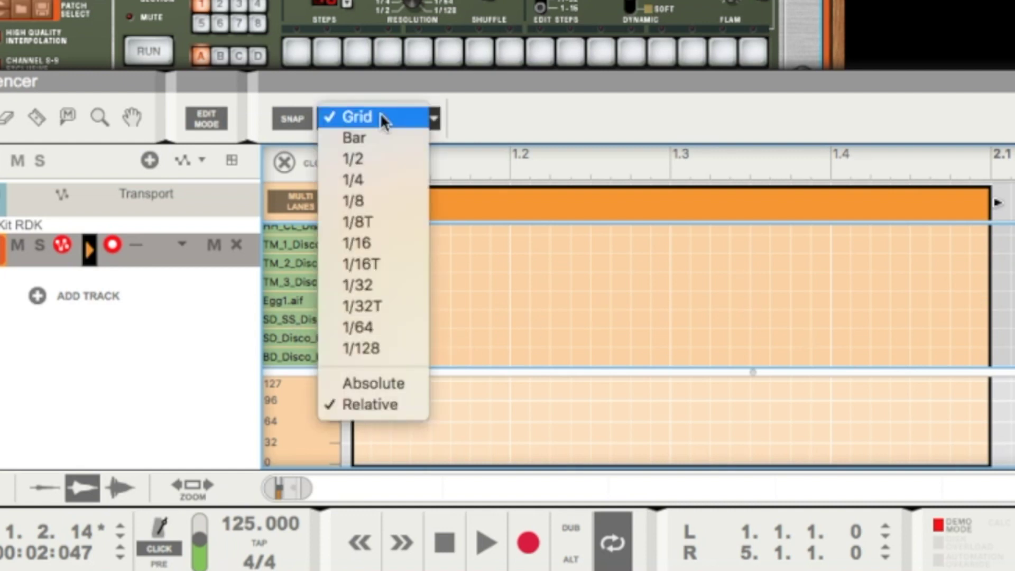
pyautogui.click(357, 245)
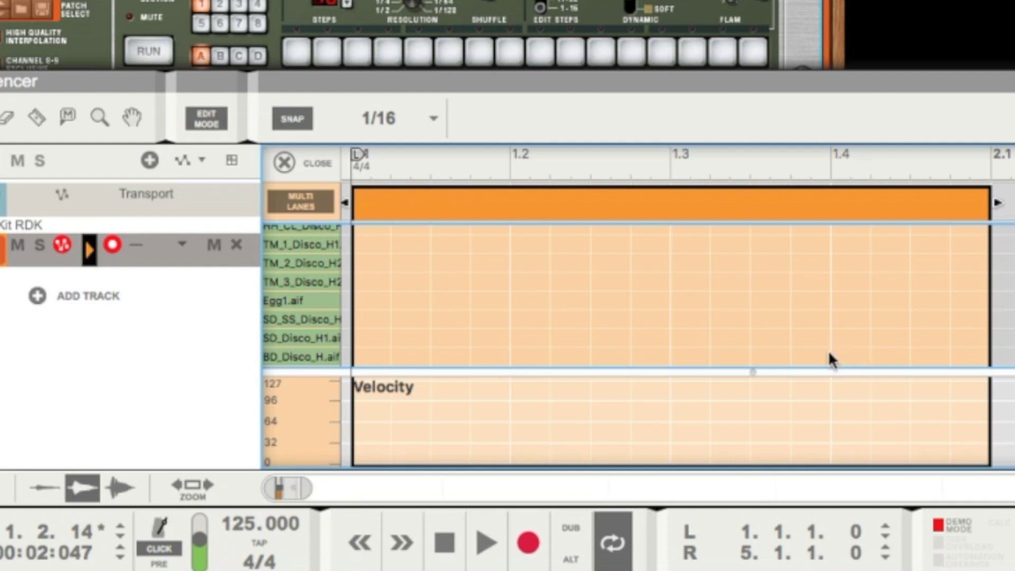
# Step: Draw BD_Disco_H kicks at 1.1, 1.2, 1.3 and 1.4, then play the bar back
pyautogui.click(378, 357)
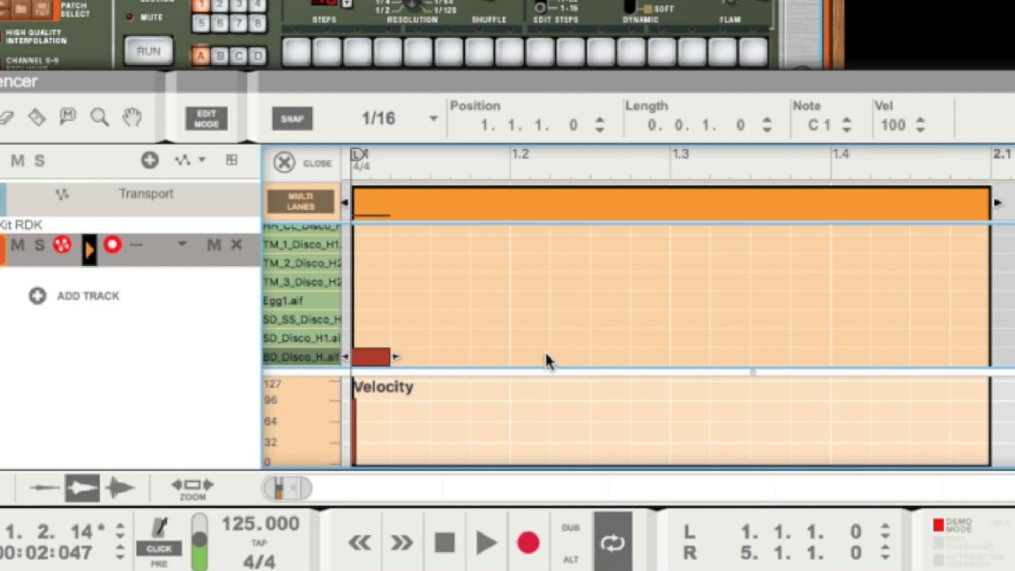
pyautogui.click(529, 356)
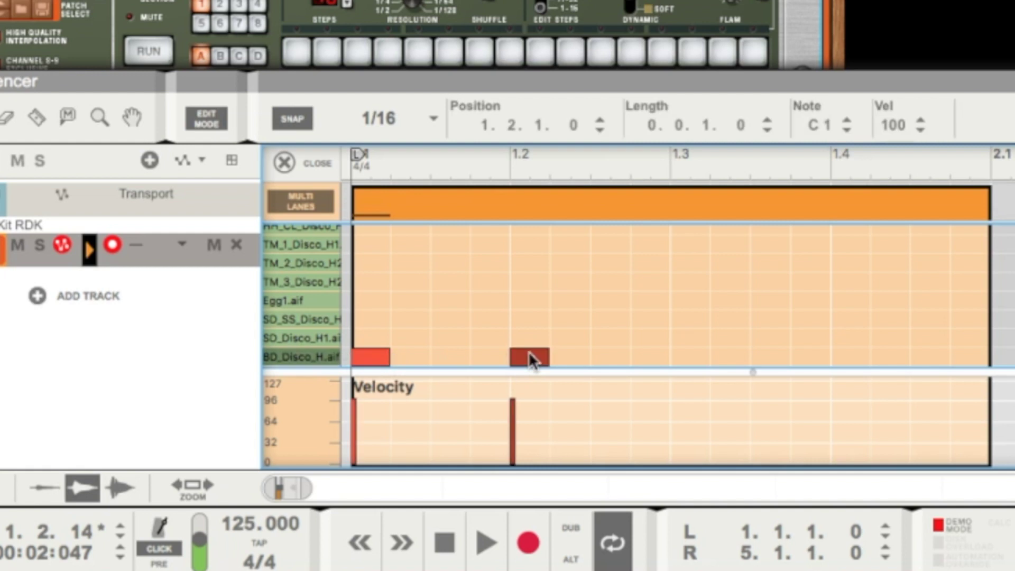
pyautogui.click(684, 356)
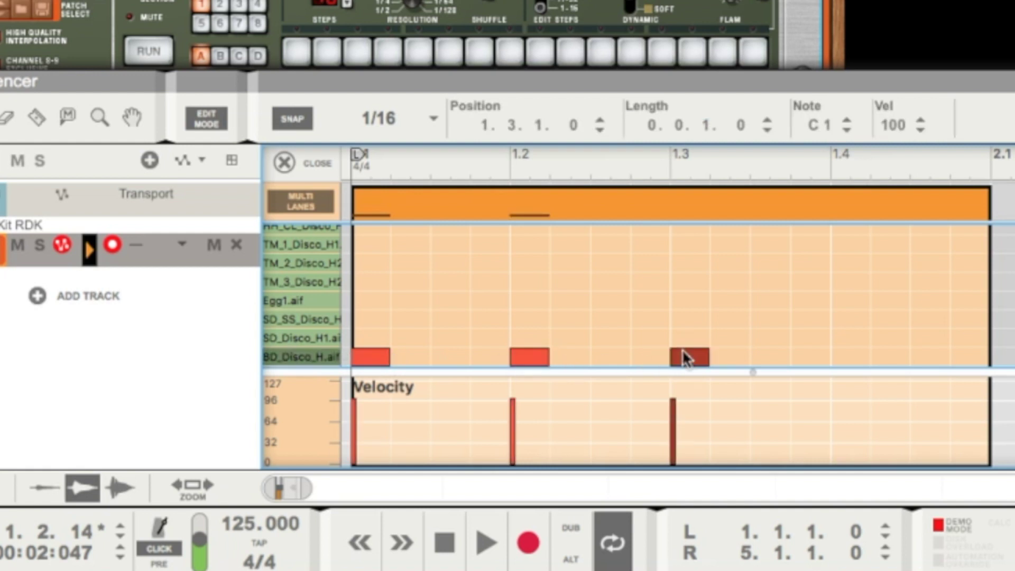
pyautogui.click(840, 359)
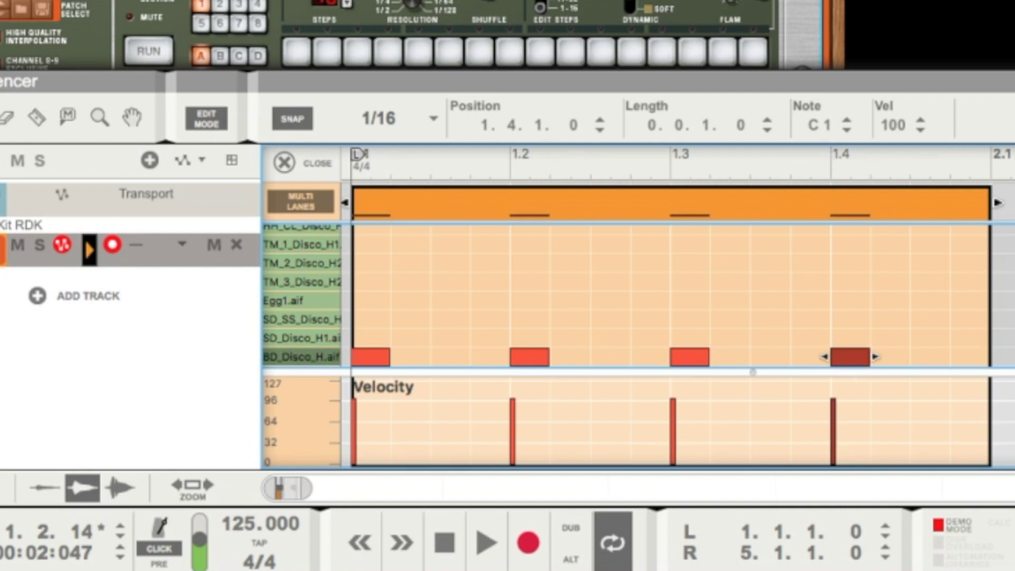
pyautogui.moveTo(907, 159); pyautogui.dragTo(304, 180)
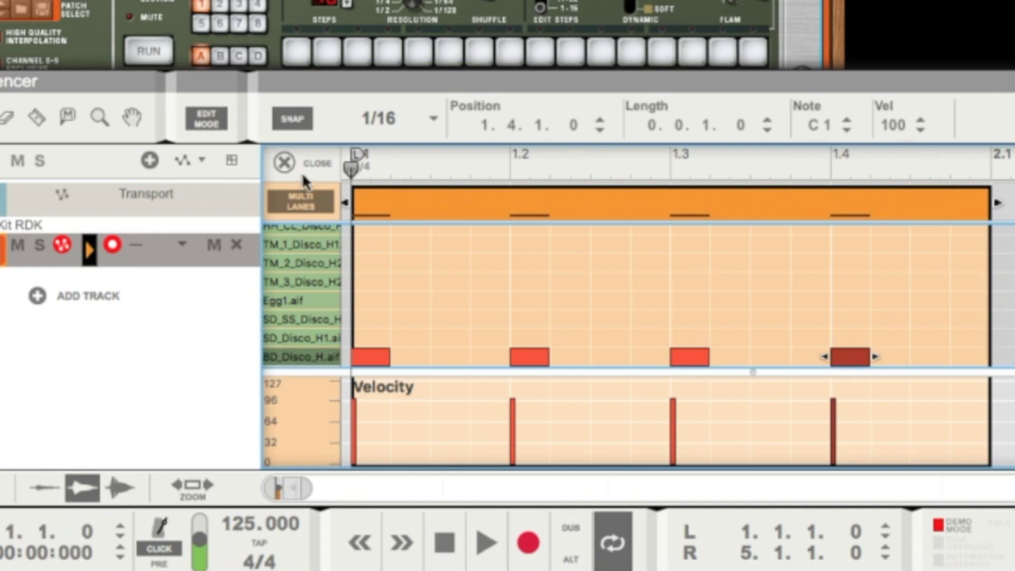
pyautogui.click(482, 541)
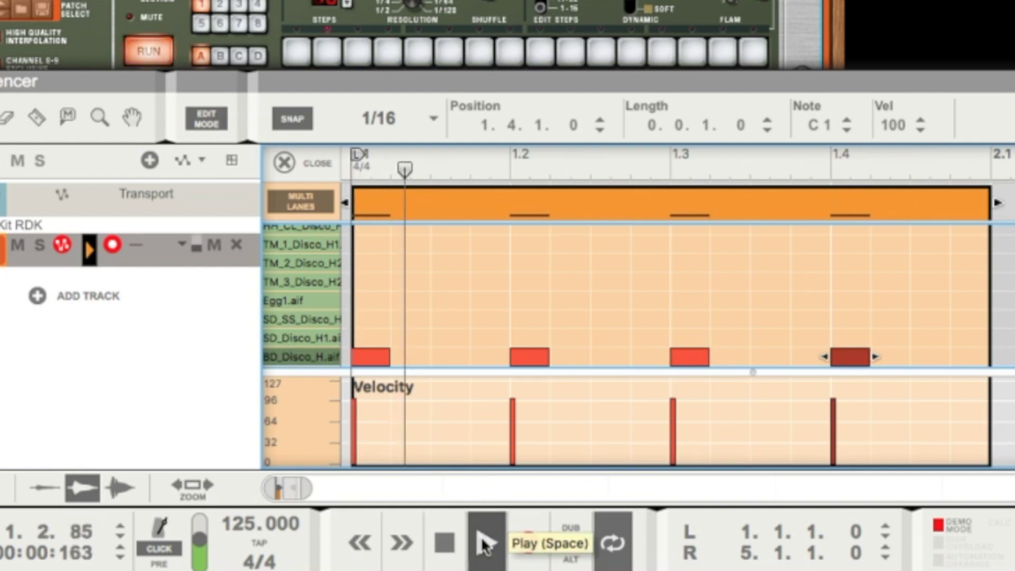
pyautogui.click(445, 544)
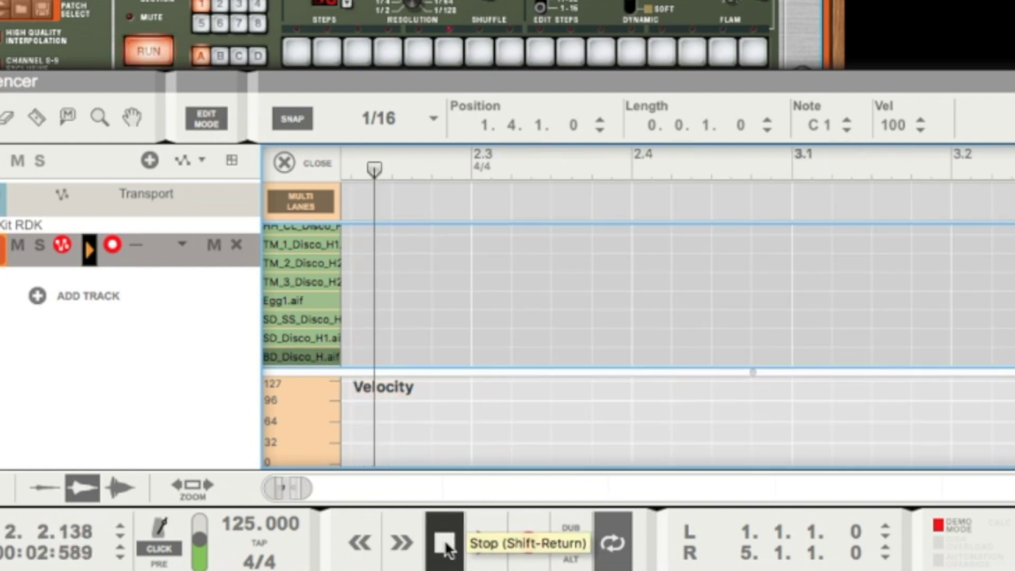
pyautogui.click(446, 545)
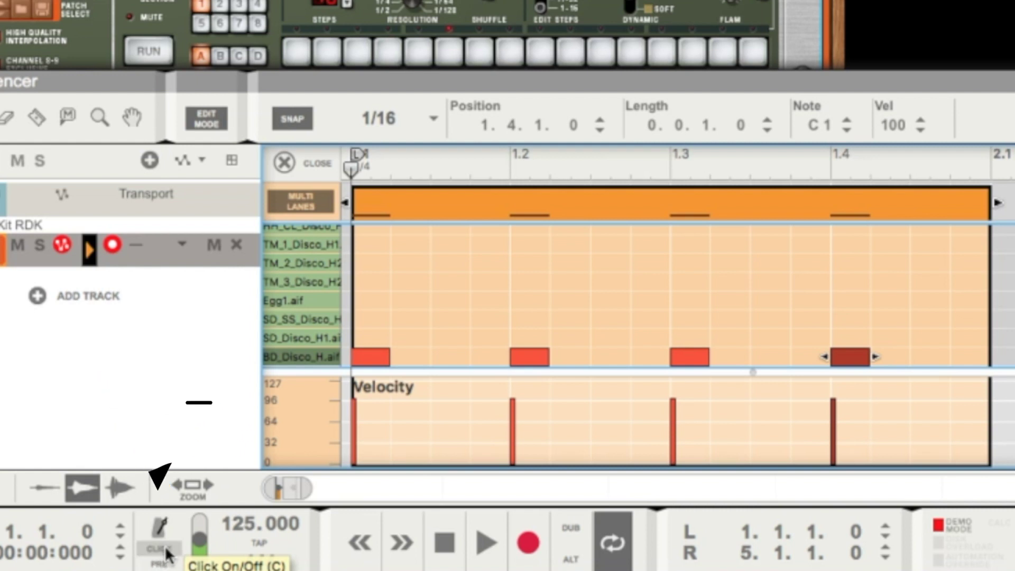
# Step: Add SD_Disco_H1 snare notes at 1.2 and 1.4 and play the kick-snare pattern
pyautogui.click(482, 544)
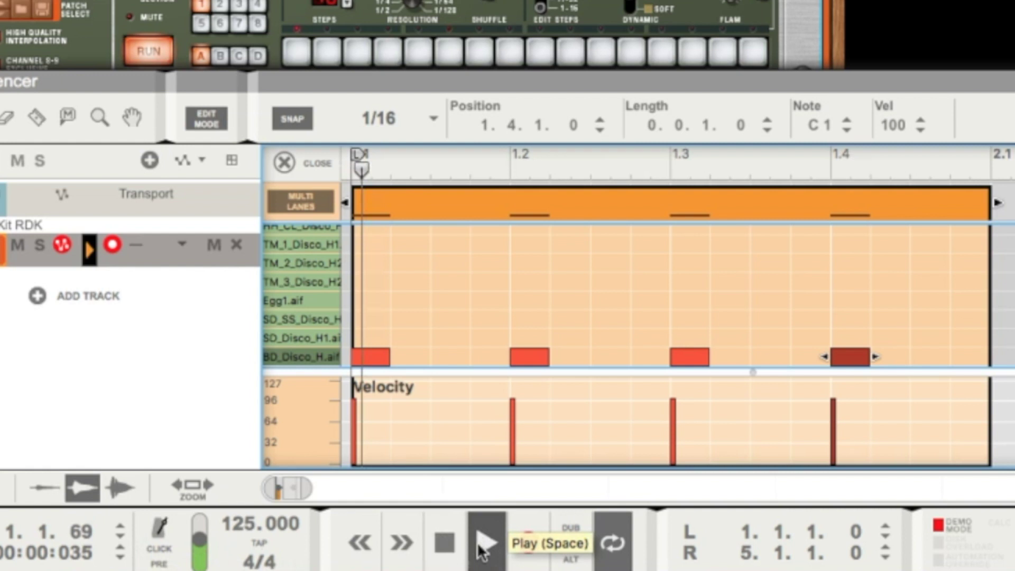
pyautogui.click(446, 544)
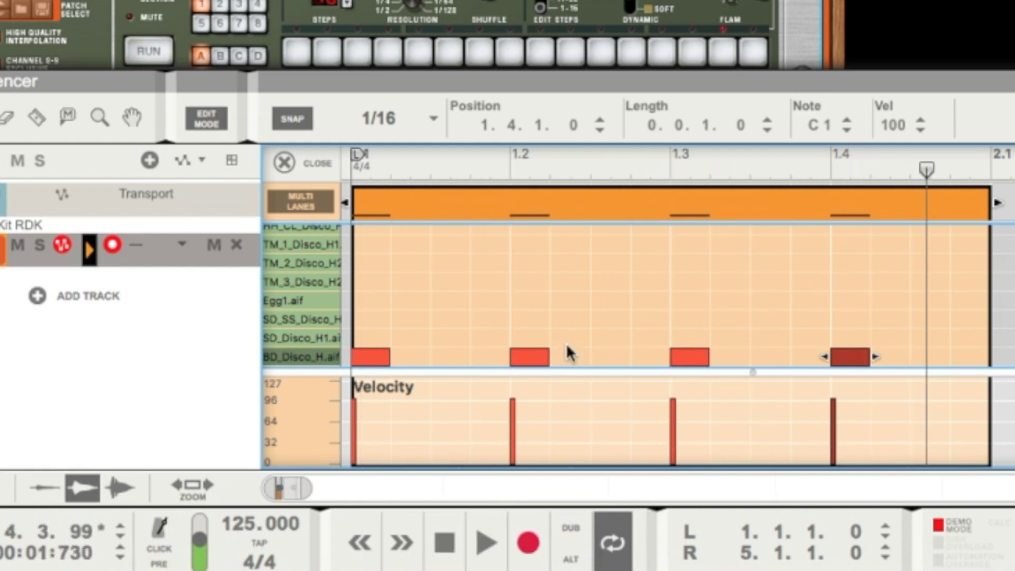
pyautogui.click(531, 339)
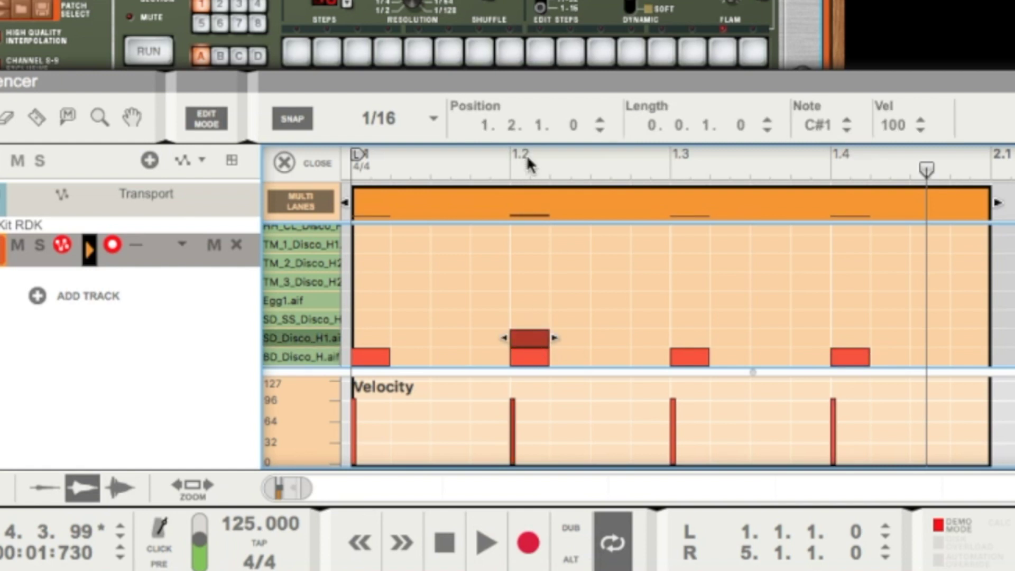
pyautogui.click(850, 339)
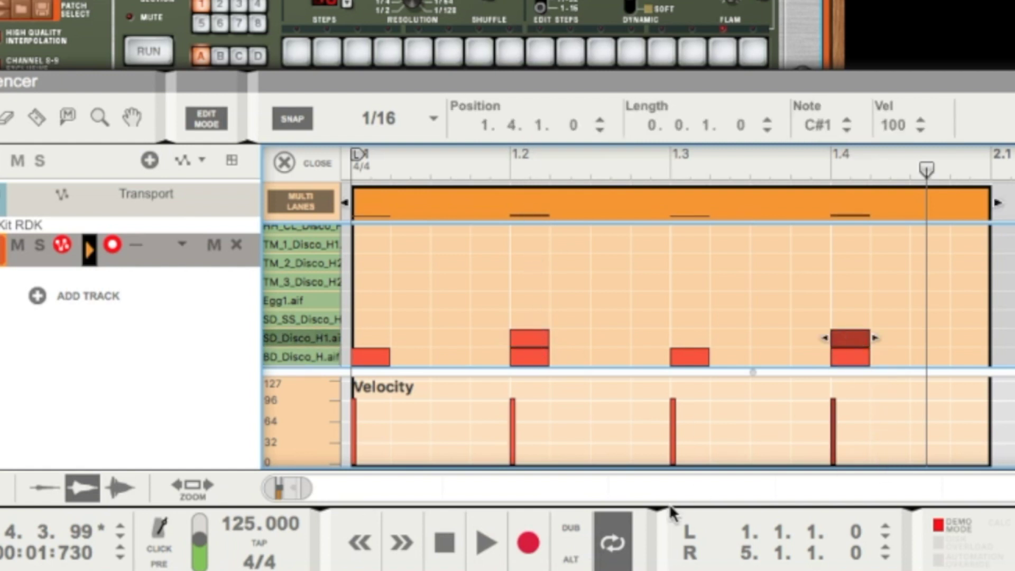
pyautogui.click(447, 548)
pyautogui.click(483, 543)
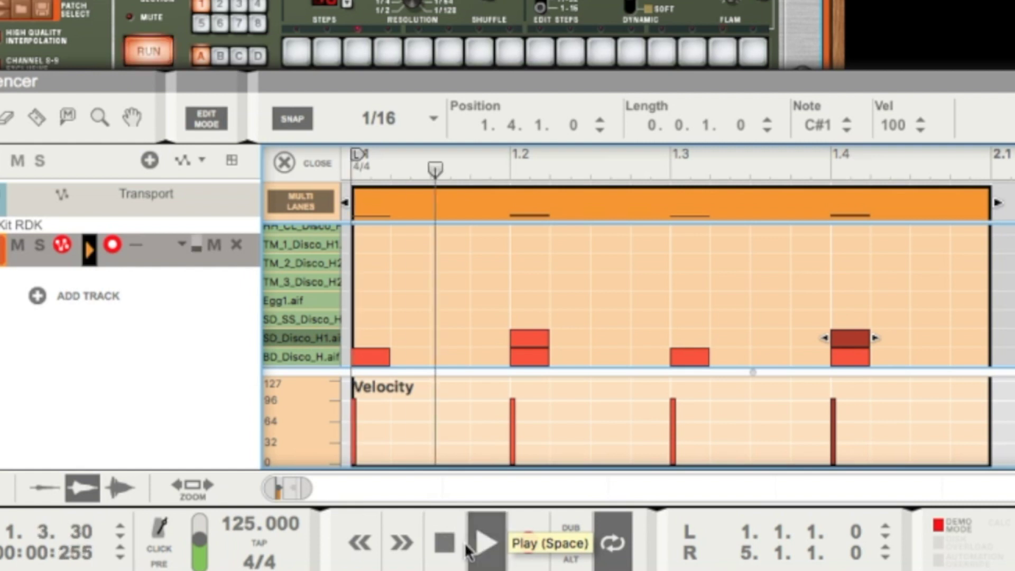
pyautogui.click(444, 545)
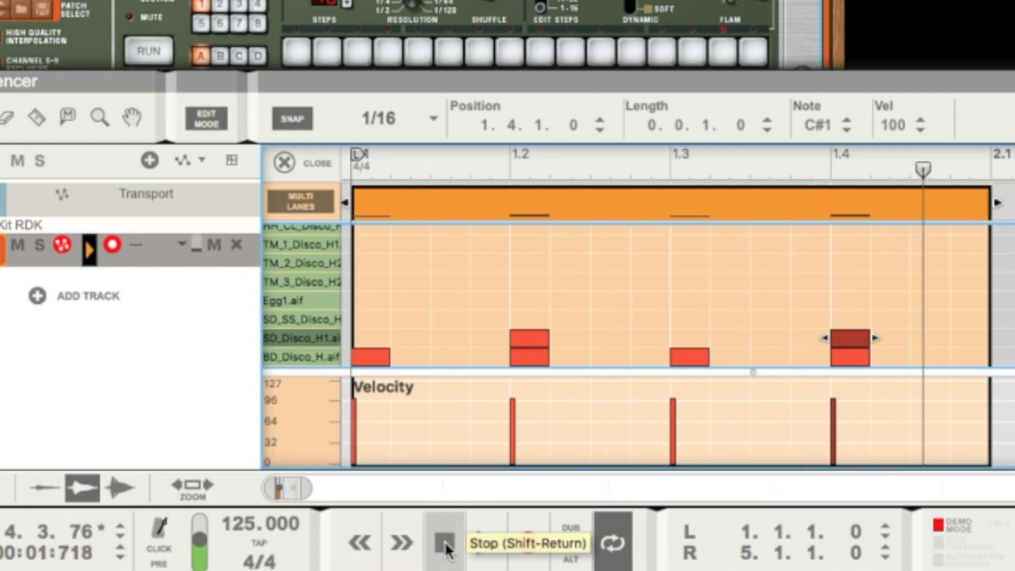
pyautogui.click(444, 545)
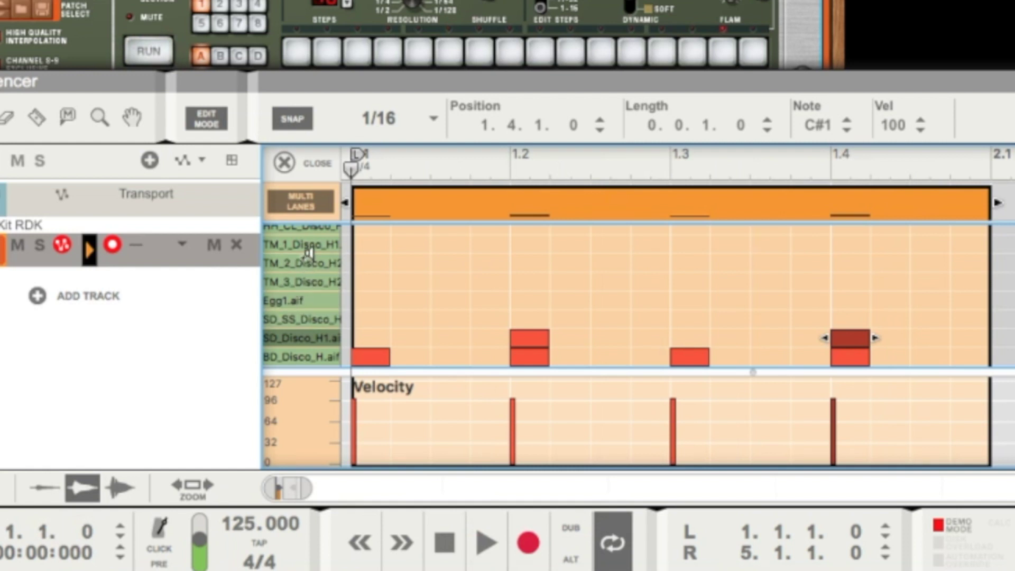
# Step: Preview the open and closed hi-hat lane sounds to pick the closed hat
pyautogui.scroll(2, 312, 229)
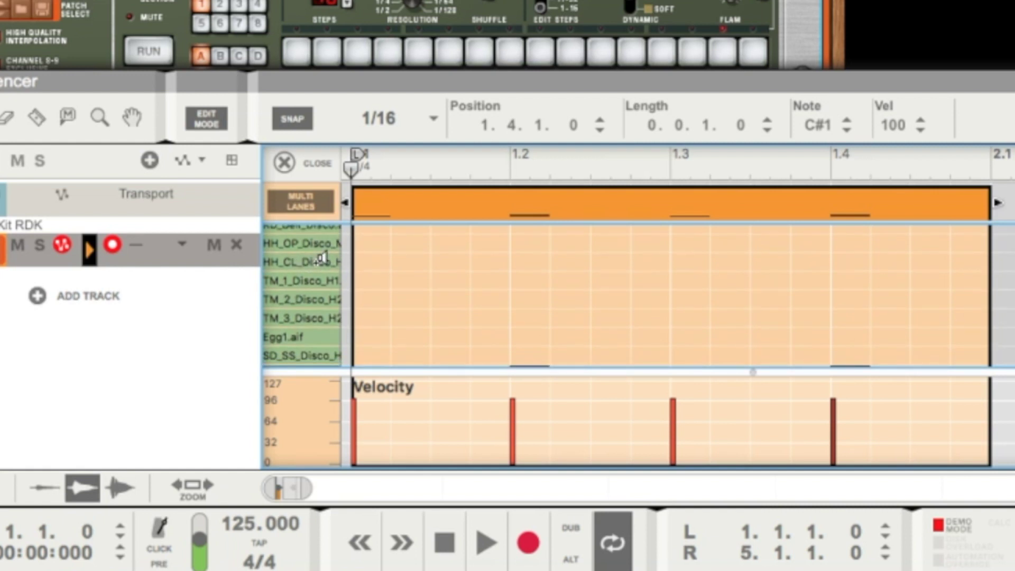
pyautogui.click(319, 249)
pyautogui.click(320, 262)
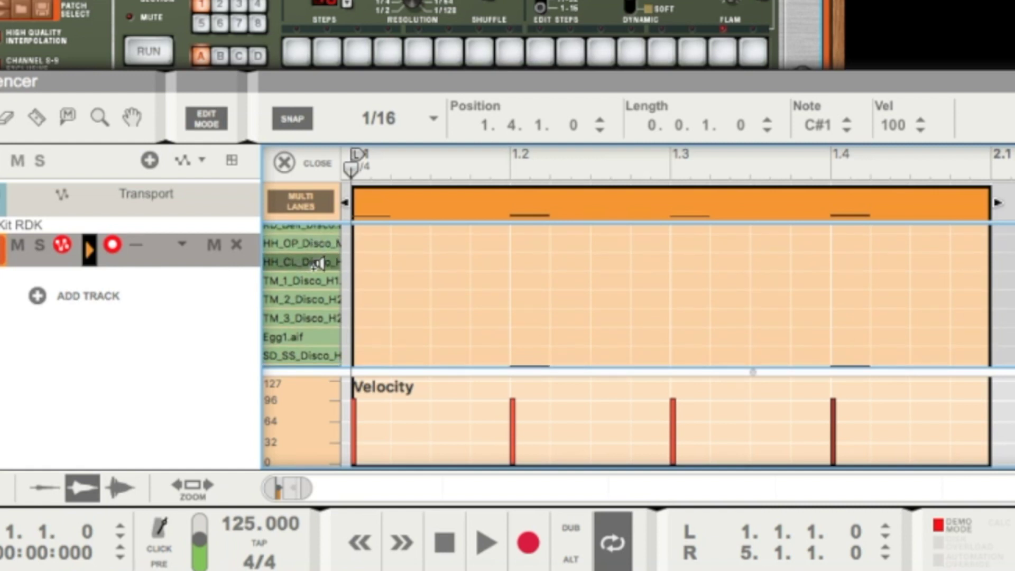
pyautogui.click(319, 263)
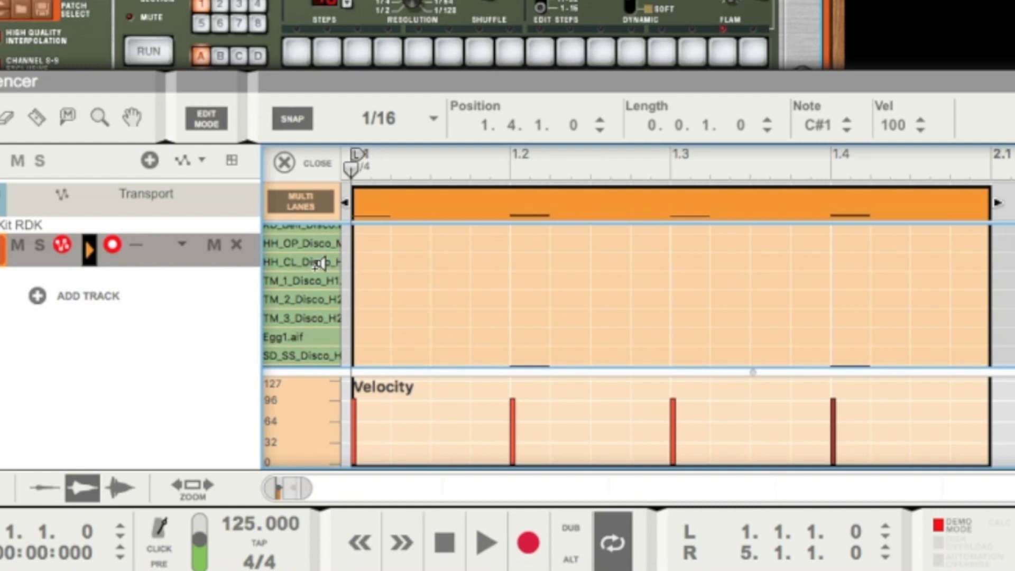
pyautogui.scroll(-2, 323, 260)
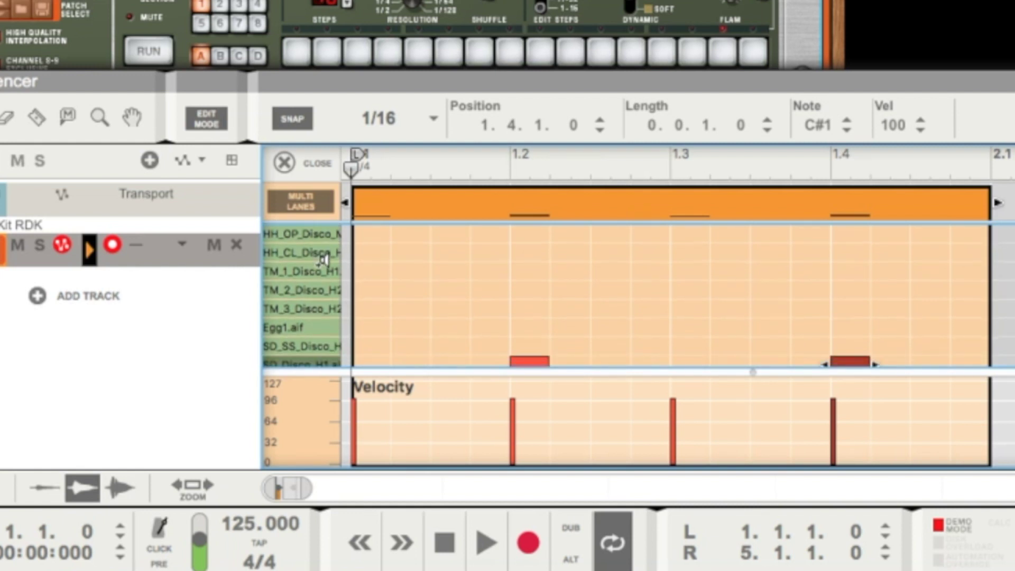
pyautogui.scroll(1, 324, 261)
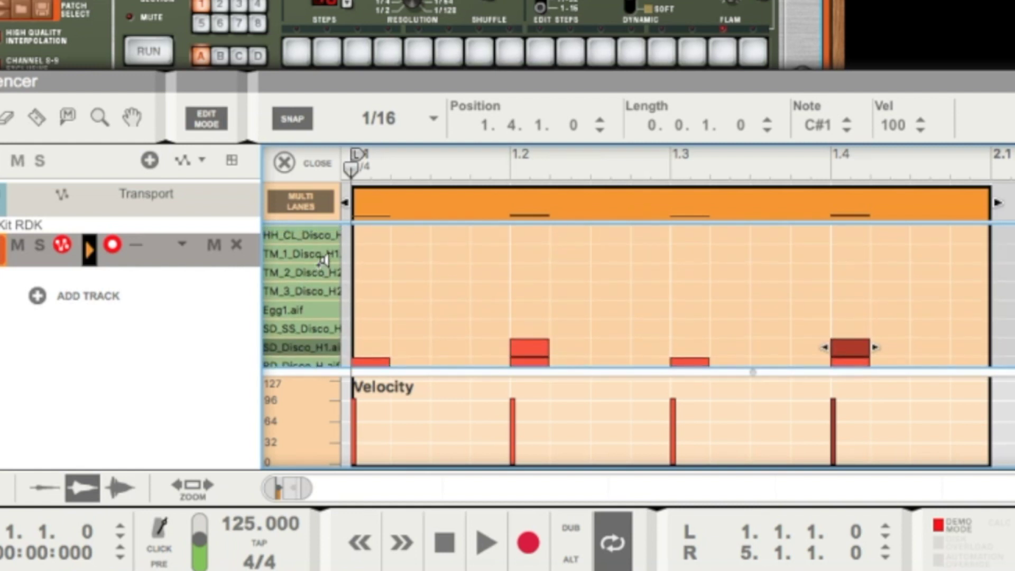
# Step: Draw closed hi-hat notes on all four offbeats of the HH_CL lane and play the groove
pyautogui.click(447, 239)
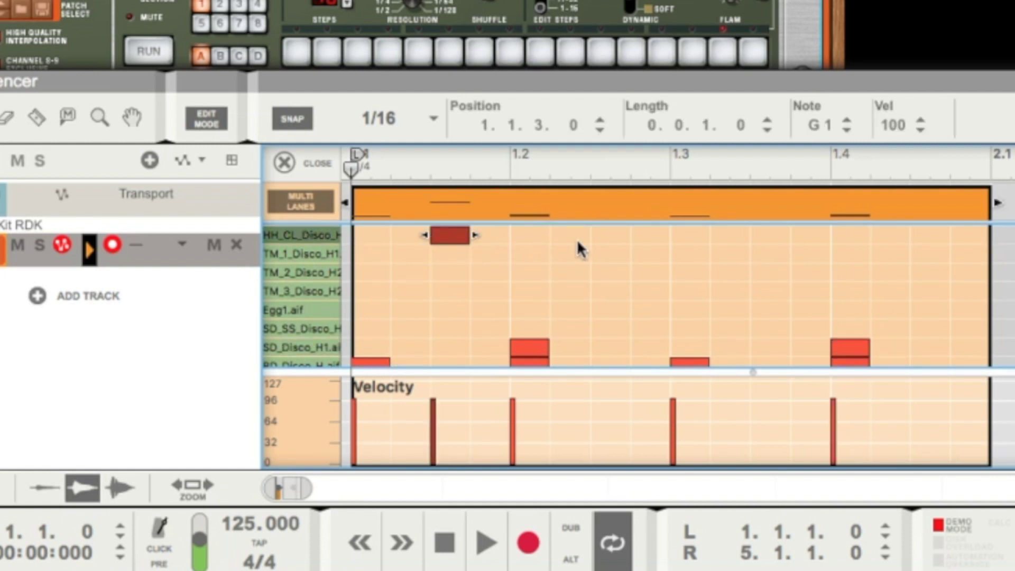
pyautogui.click(624, 236)
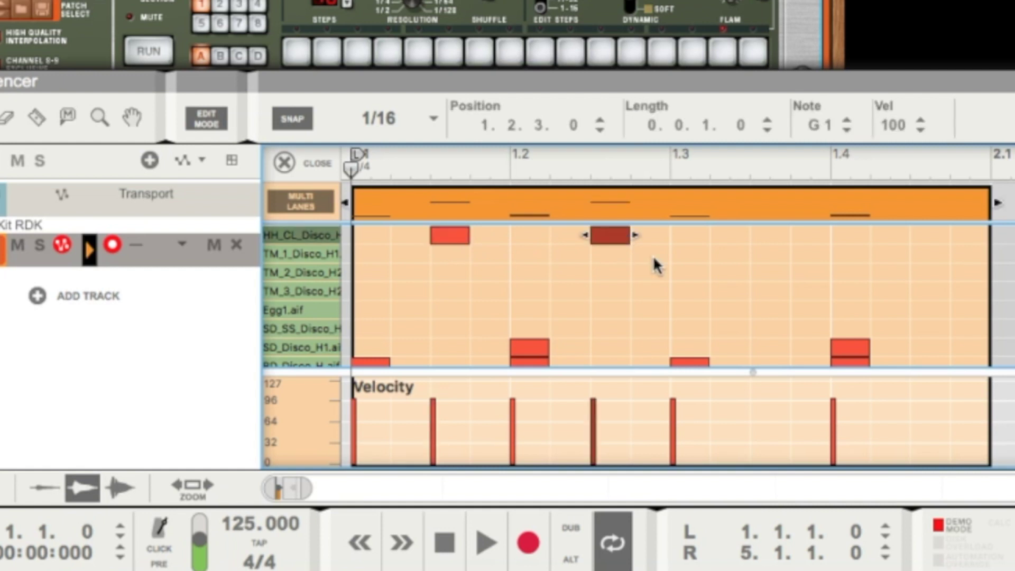
pyautogui.click(763, 237)
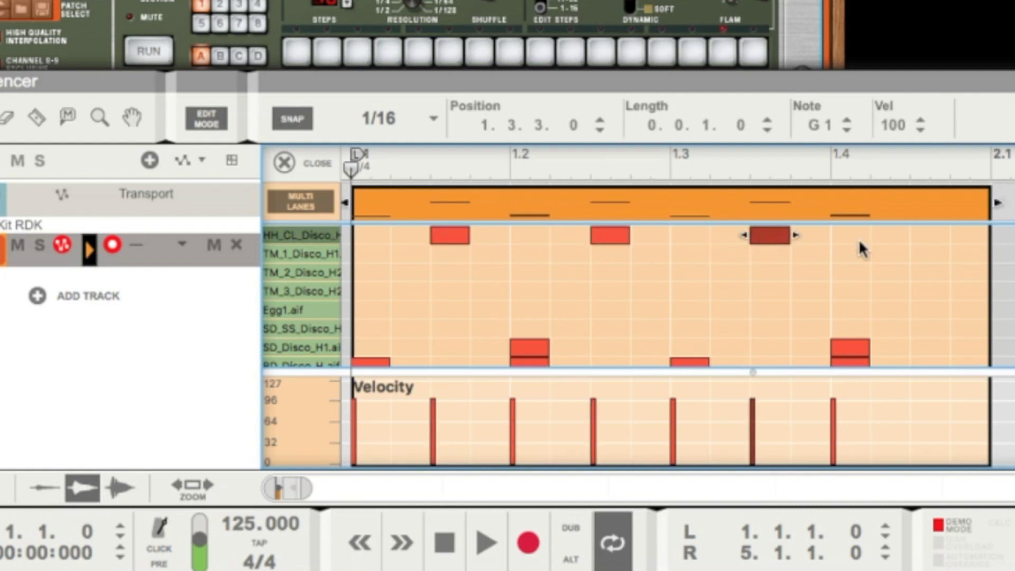
pyautogui.click(930, 239)
pyautogui.click(930, 239)
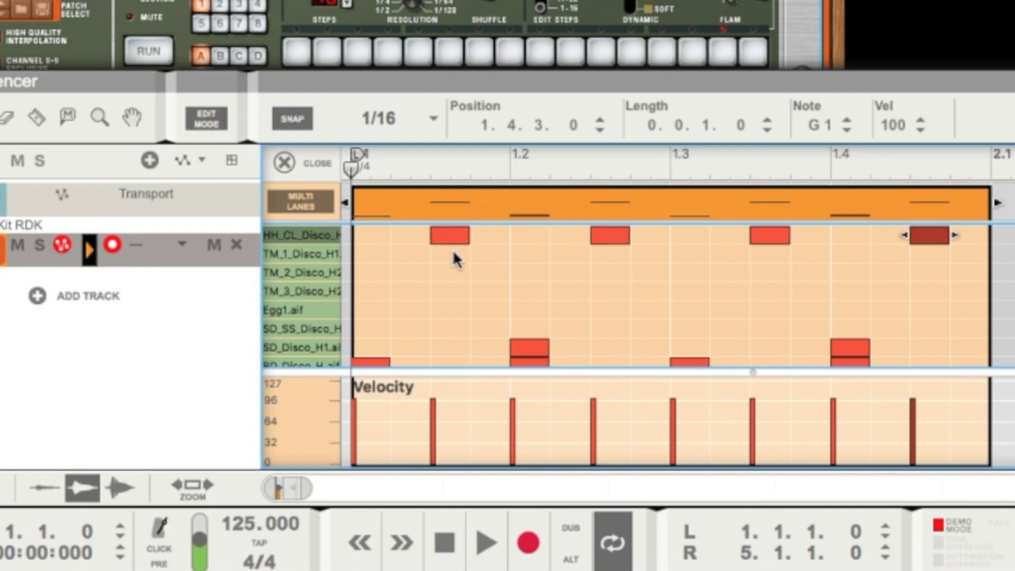
pyautogui.click(483, 545)
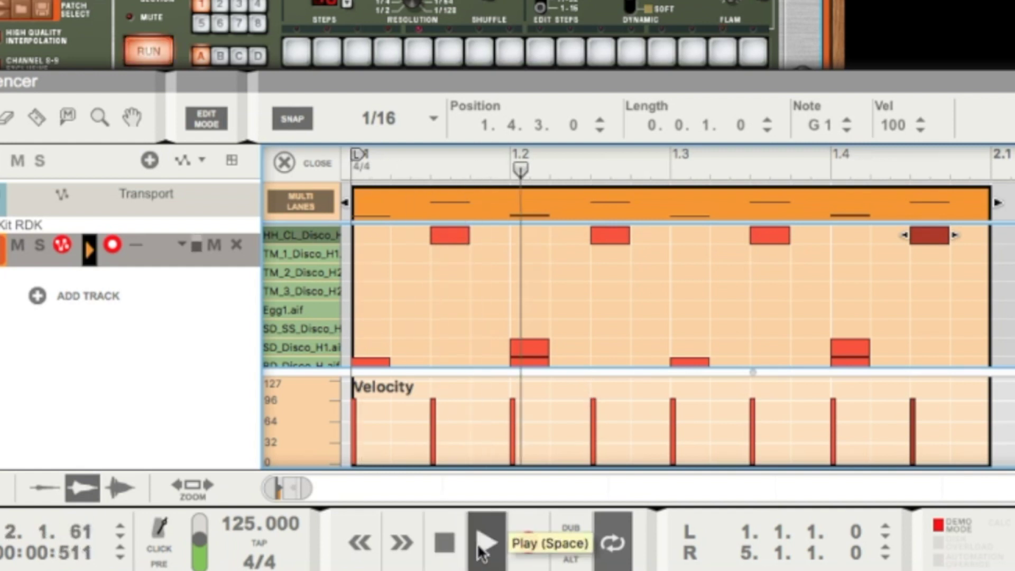
pyautogui.click(444, 544)
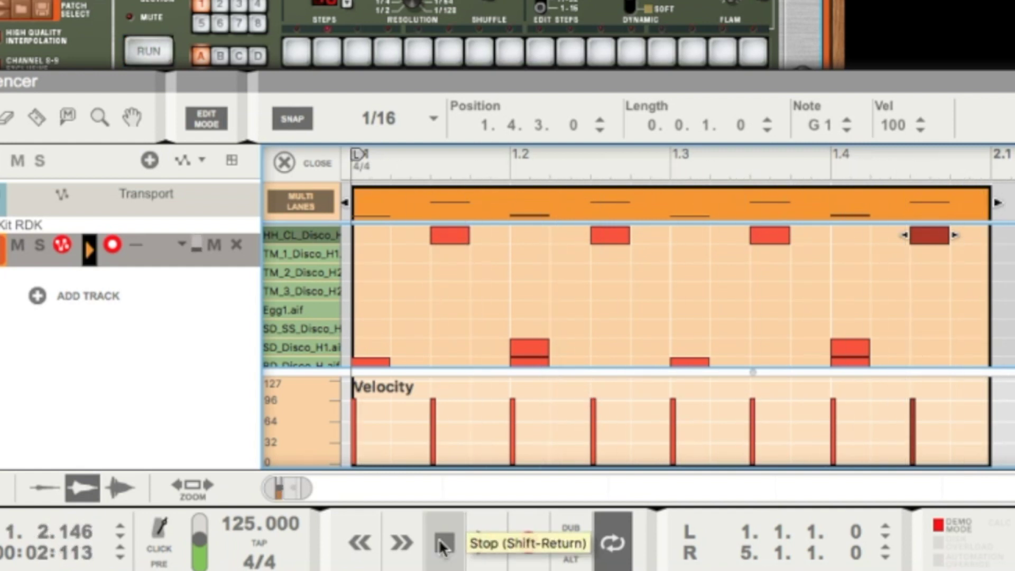
pyautogui.click(443, 544)
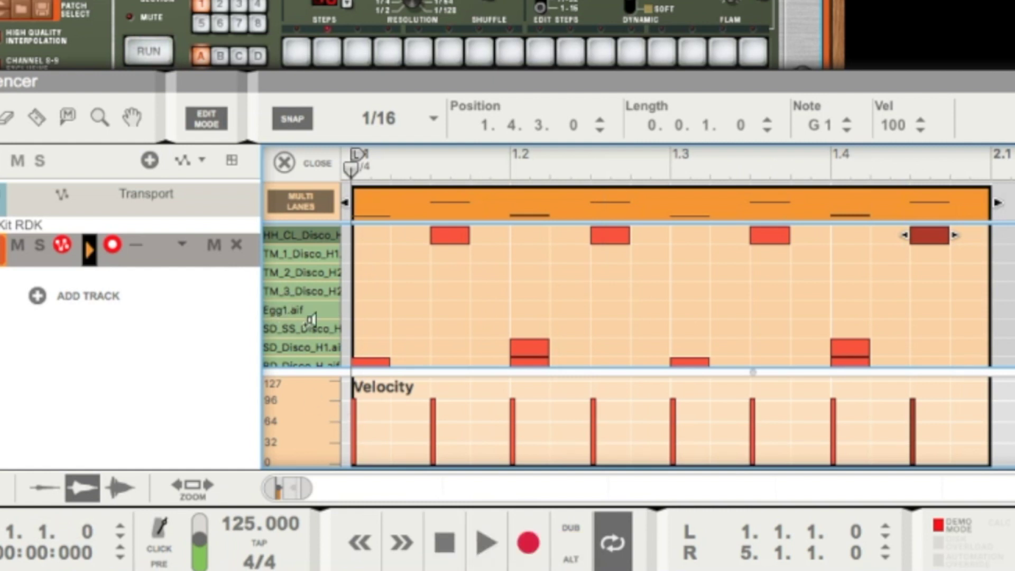
# Step: Draw four 1/16 Egg1.aif shaker notes, duplicate them across the bar with Ctrl+D, and play
pyautogui.click(371, 310)
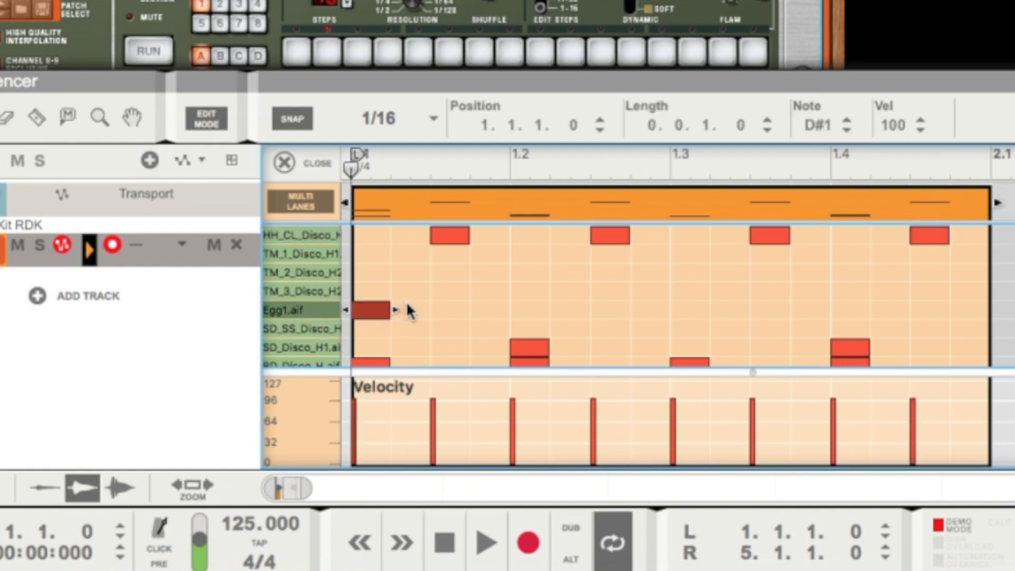
pyautogui.click(408, 310)
pyautogui.click(453, 310)
pyautogui.click(486, 309)
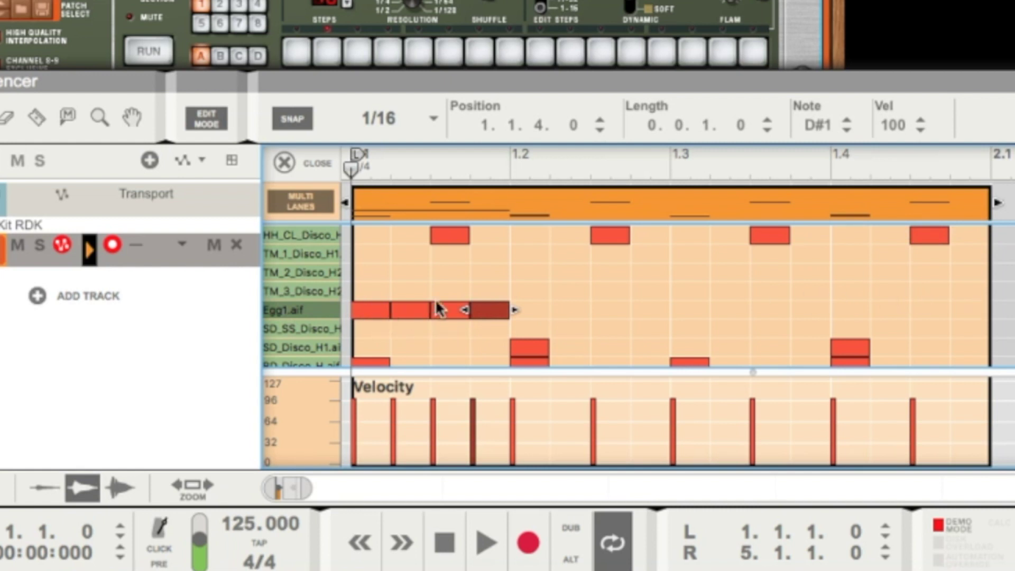
pyautogui.moveTo(499, 284); pyautogui.dragTo(362, 304)
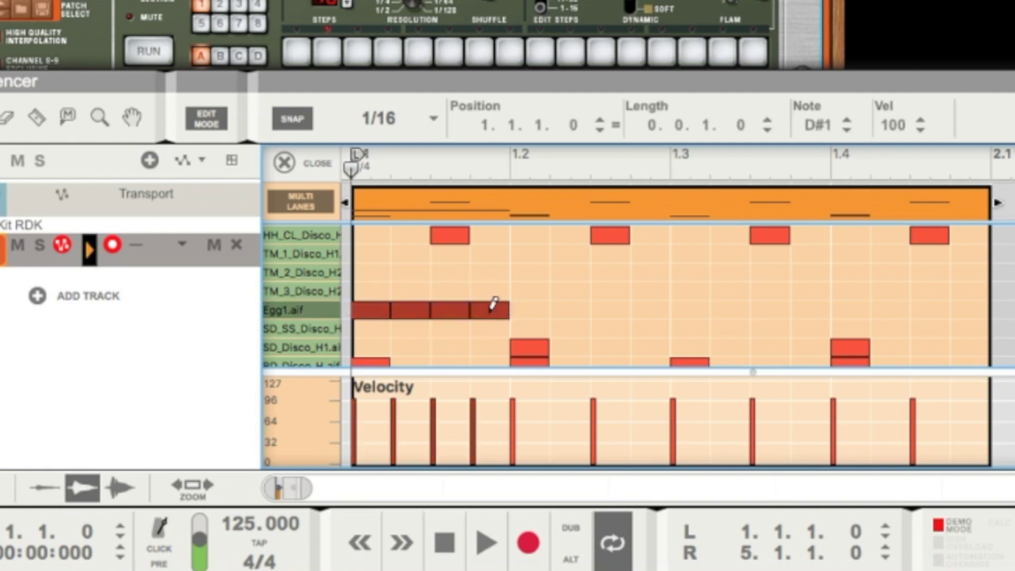
pyautogui.hotkey('ctrl', 'd')
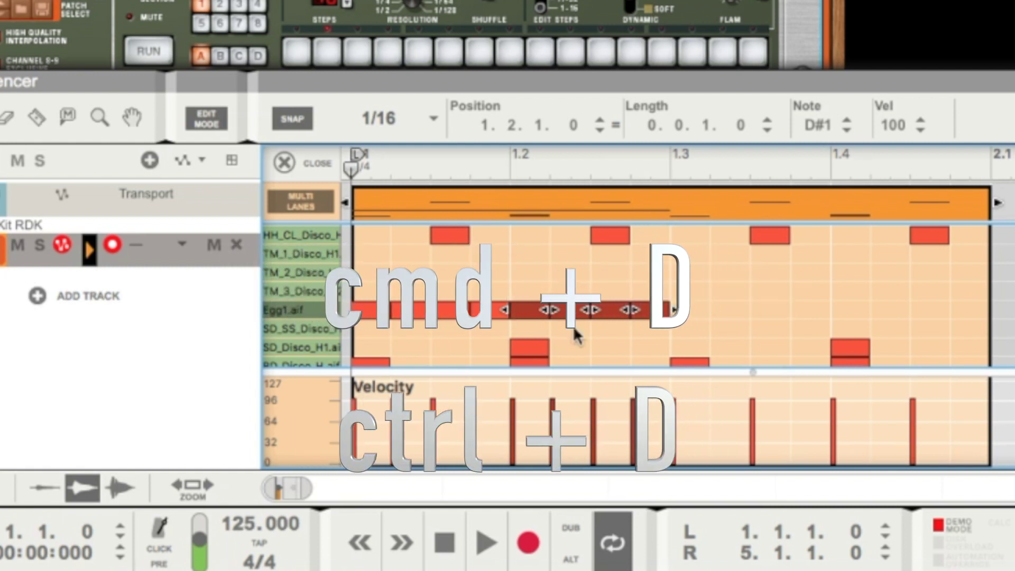
pyautogui.hotkey('ctrl', 'd')
pyautogui.hotkey('ctrl', 'd')
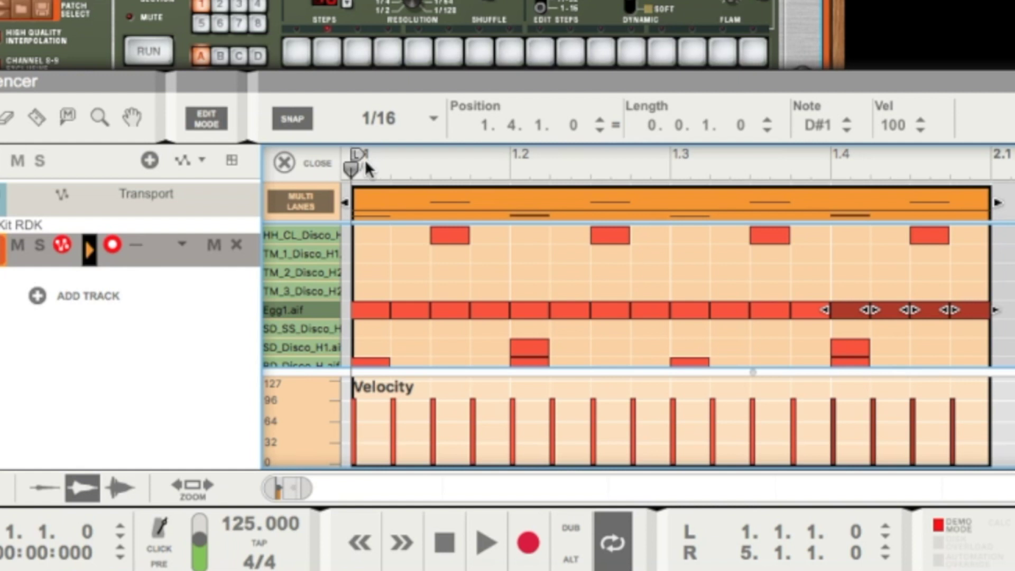
pyautogui.press('space')
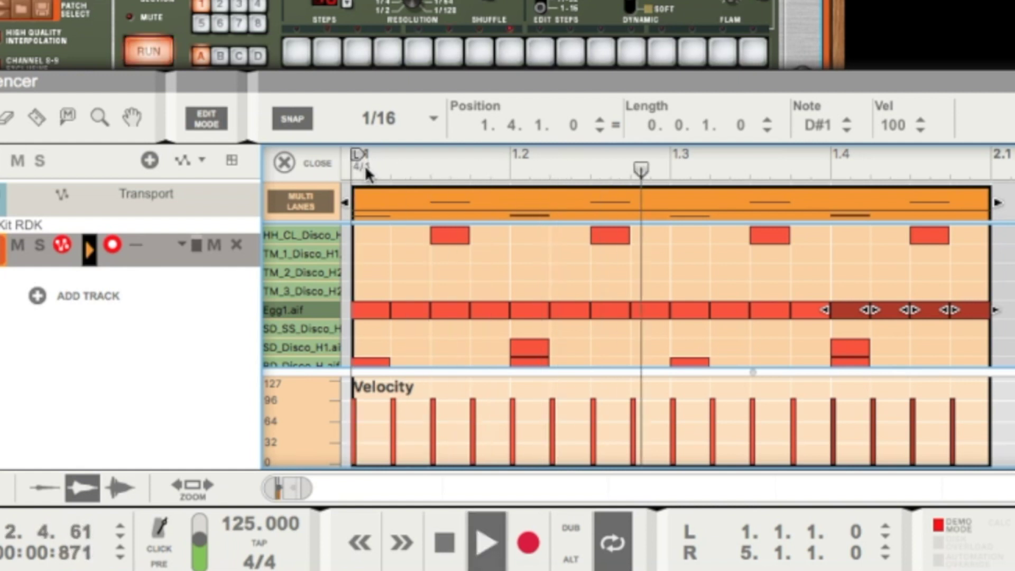
pyautogui.press('space')
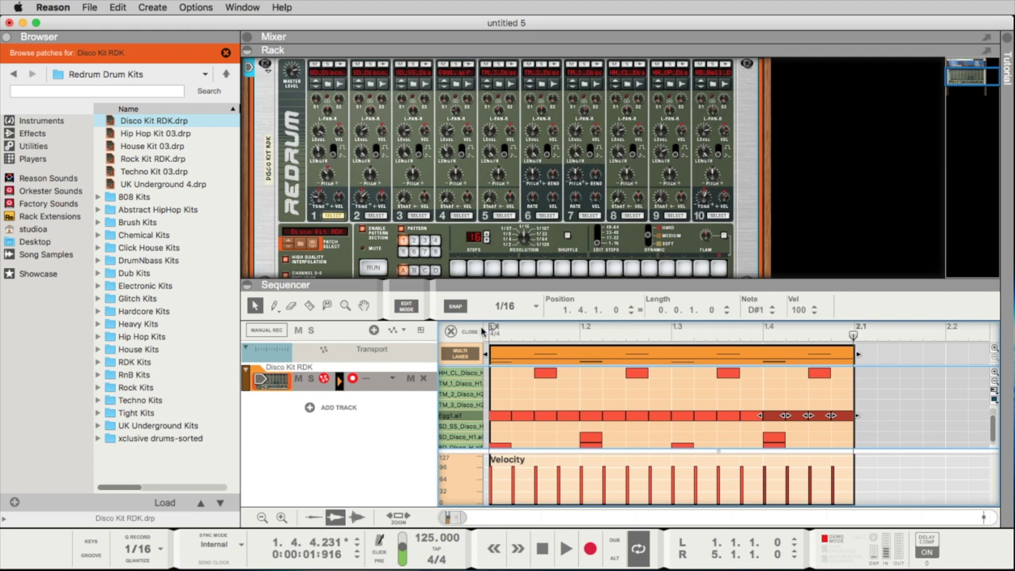
pyautogui.click(502, 416)
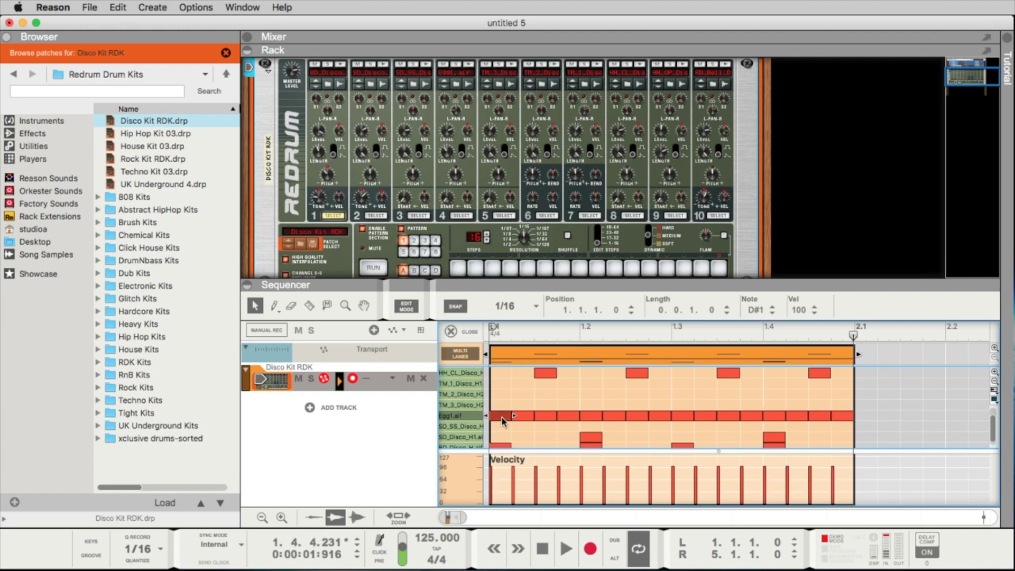
pyautogui.click(468, 62)
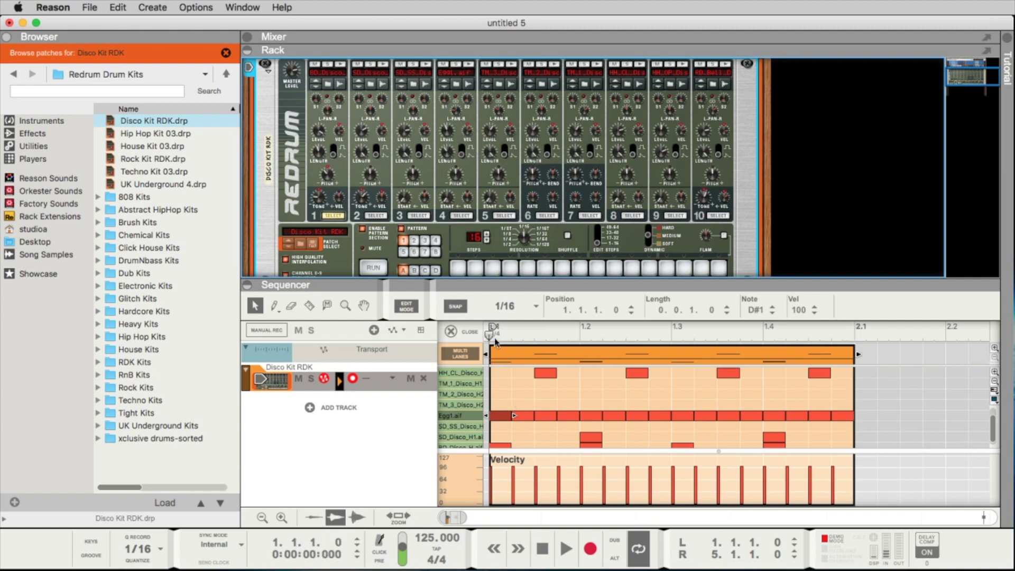
pyautogui.click(566, 549)
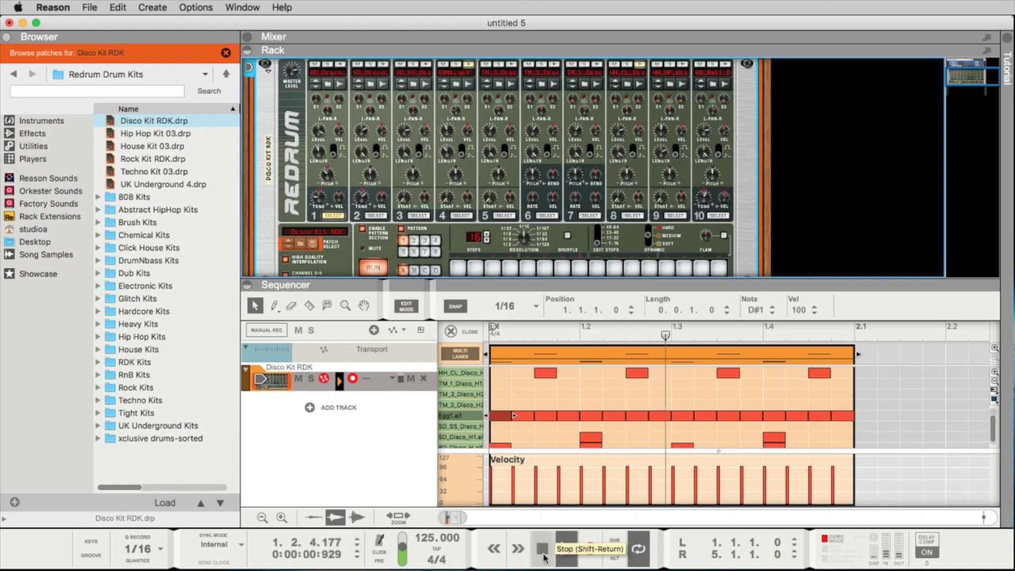
pyautogui.click(543, 550)
pyautogui.click(543, 550)
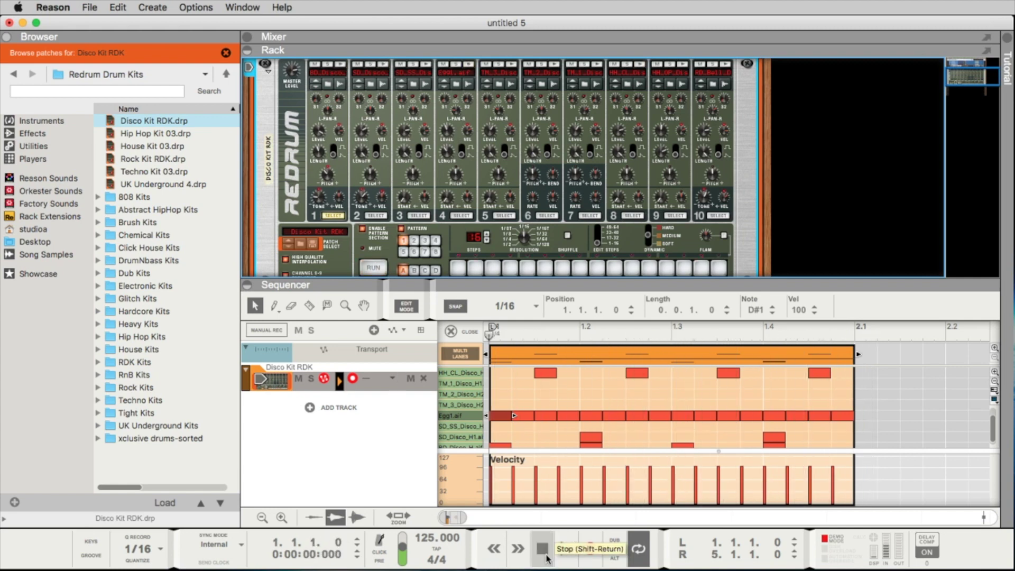
pyautogui.click(566, 550)
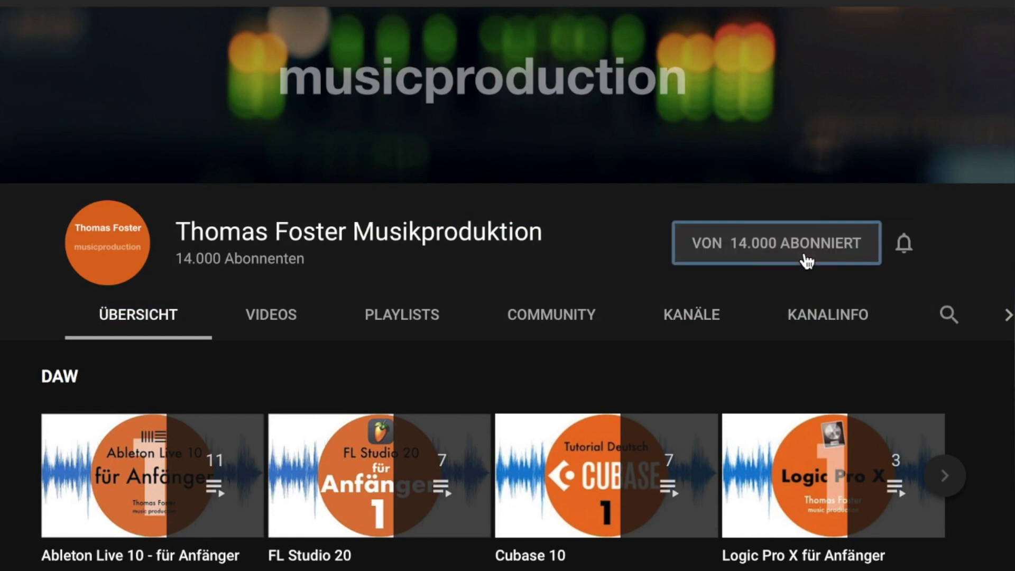
# Step: Enable notifications with the bell icon beside the channel's Subscribed button
pyautogui.click(905, 253)
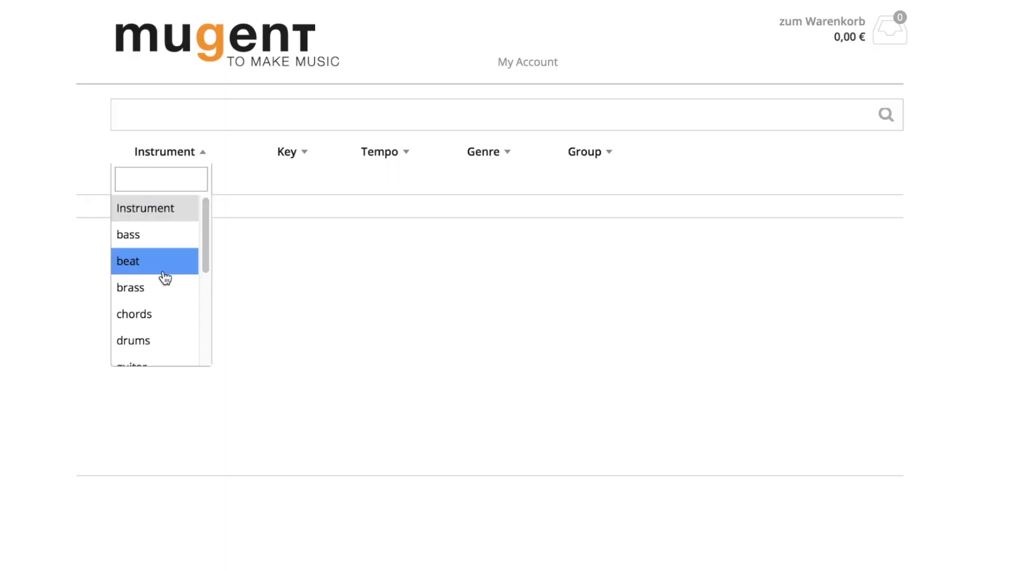
# Step: Filter Mugent loops by beat, percussion, keys and brass, then type 'mugent' into a search box
pyautogui.click(160, 267)
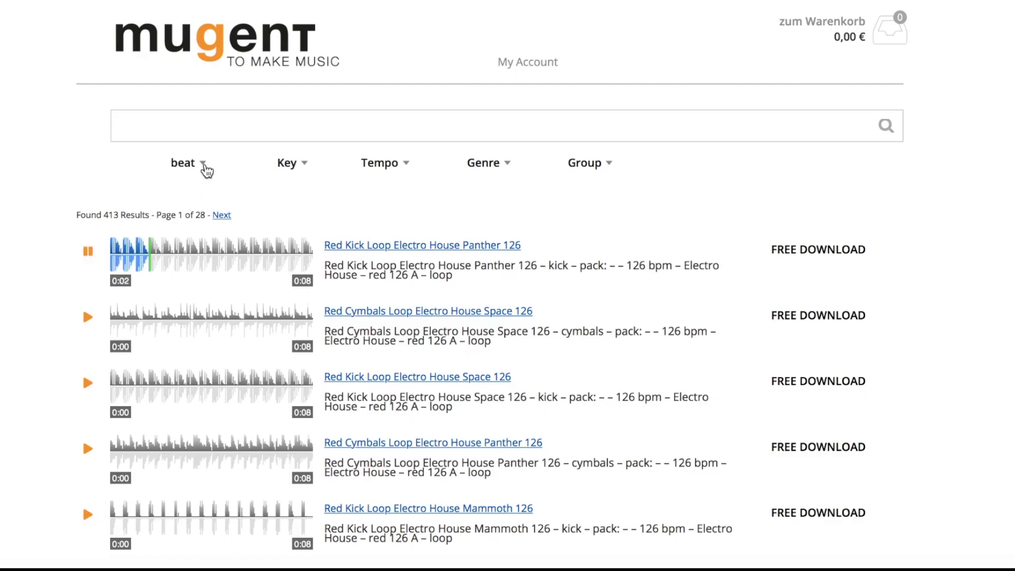
pyautogui.click(205, 168)
pyautogui.moveTo(205, 229); pyautogui.dragTo(199, 311)
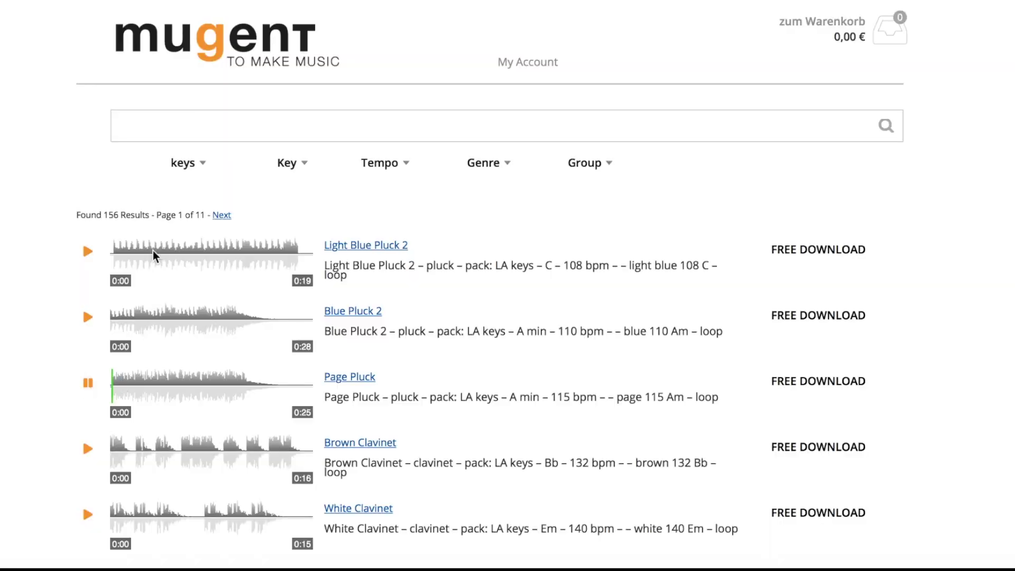
pyautogui.click(203, 164)
pyautogui.moveTo(208, 278); pyautogui.dragTo(212, 224)
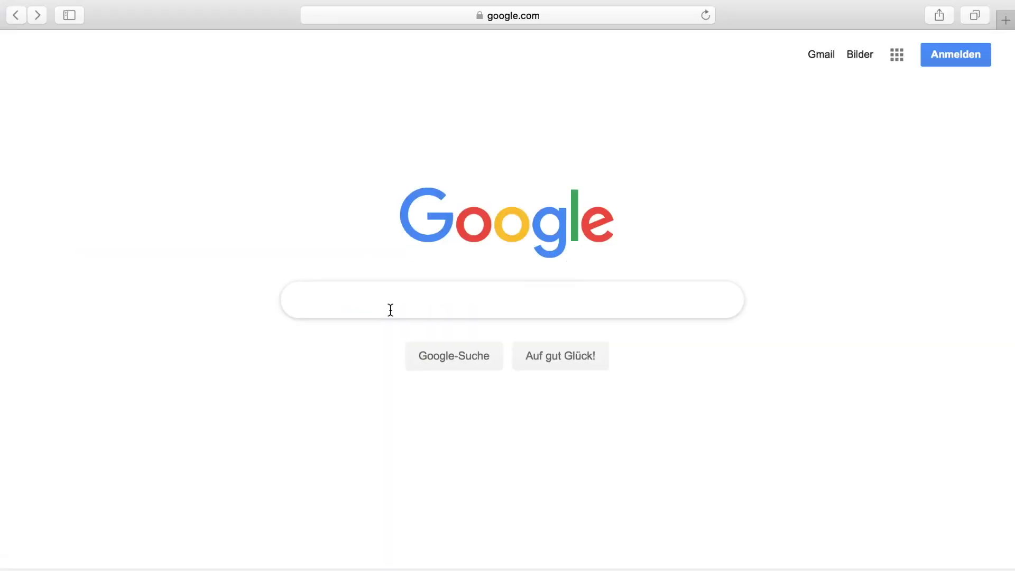
pyautogui.write('mugent')
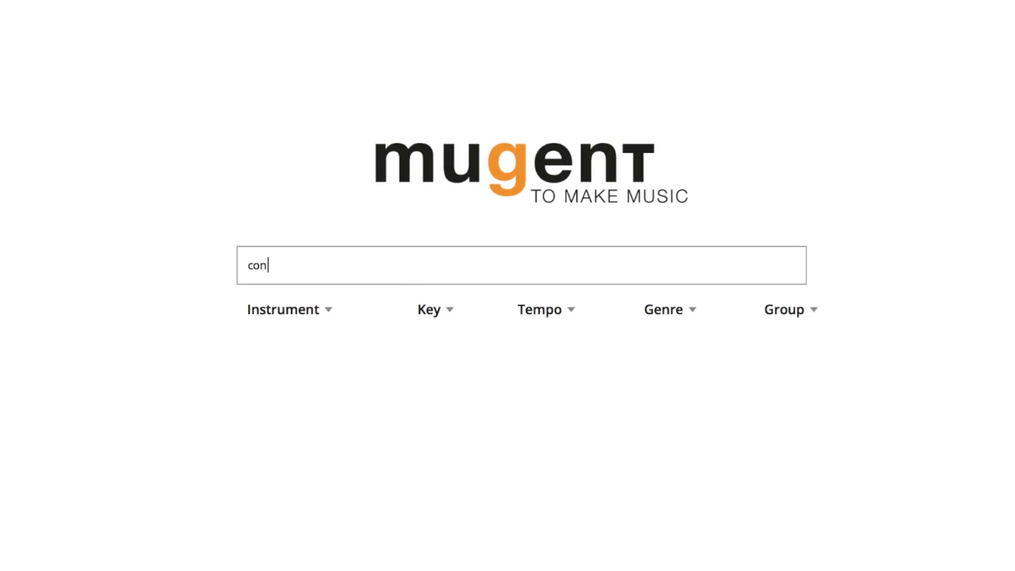
# Step: Search Mugent for conga loops and download the free Conga Wet 126 loop
pyautogui.press('Return')
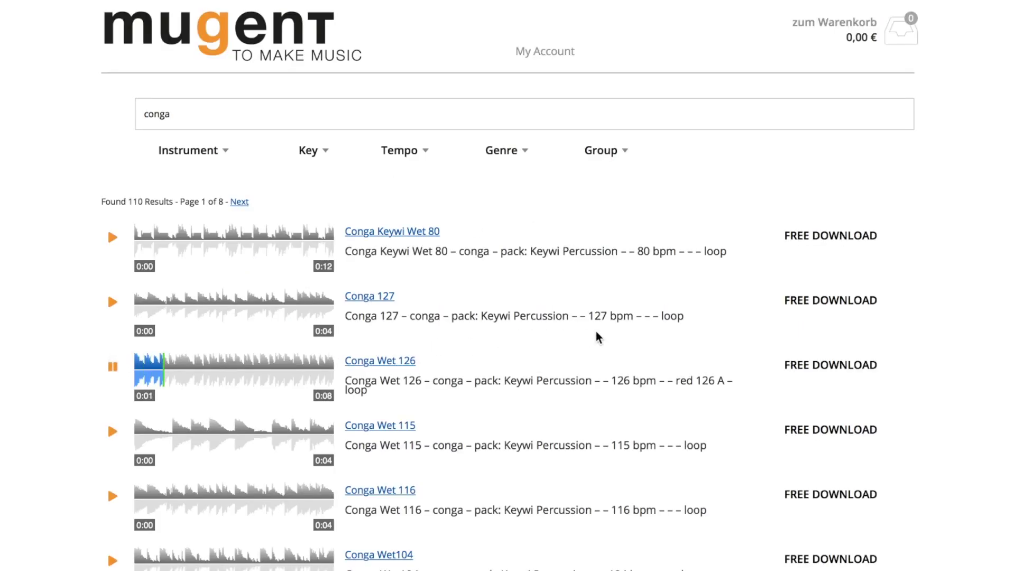
pyautogui.click(791, 369)
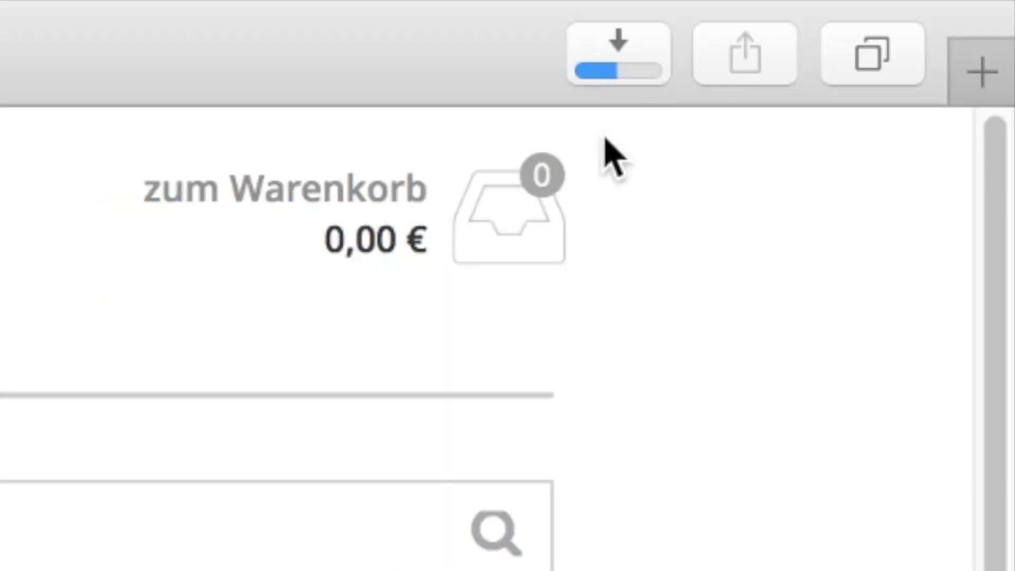
pyautogui.click(627, 61)
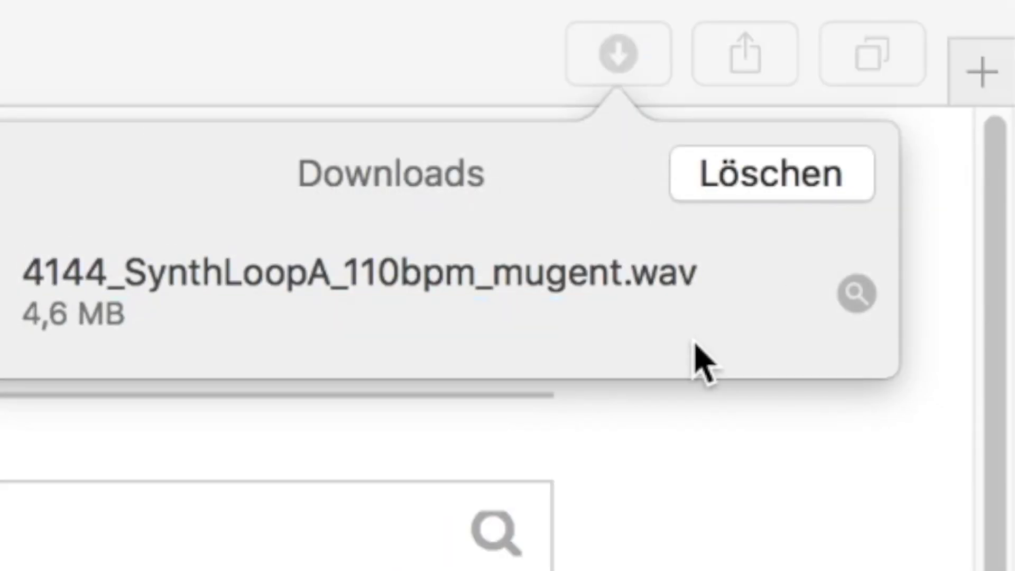
# Step: Filter the loop list to synth loops with tempos 116-130
pyautogui.click(357, 263)
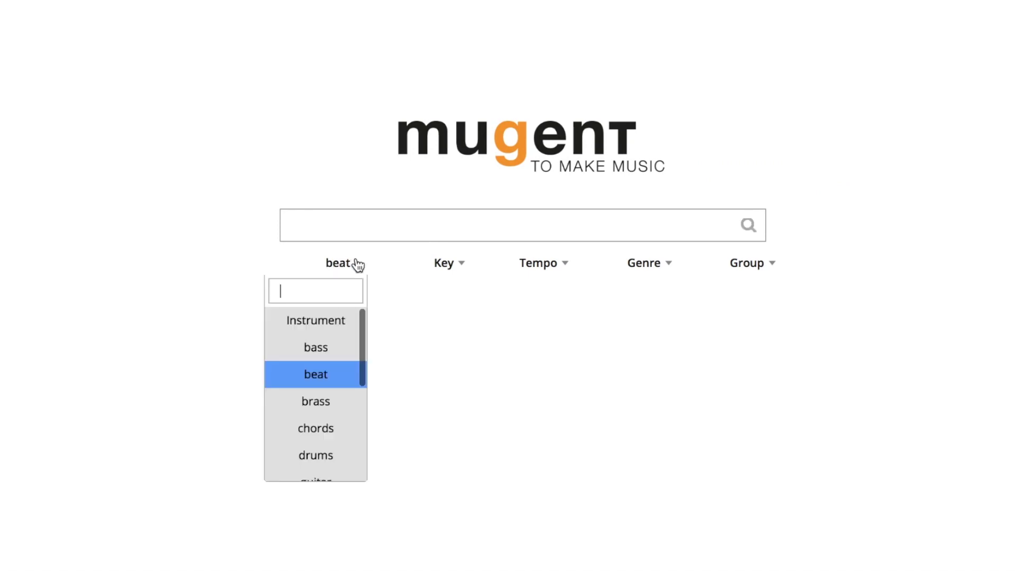
pyautogui.scroll(-5, 336, 337)
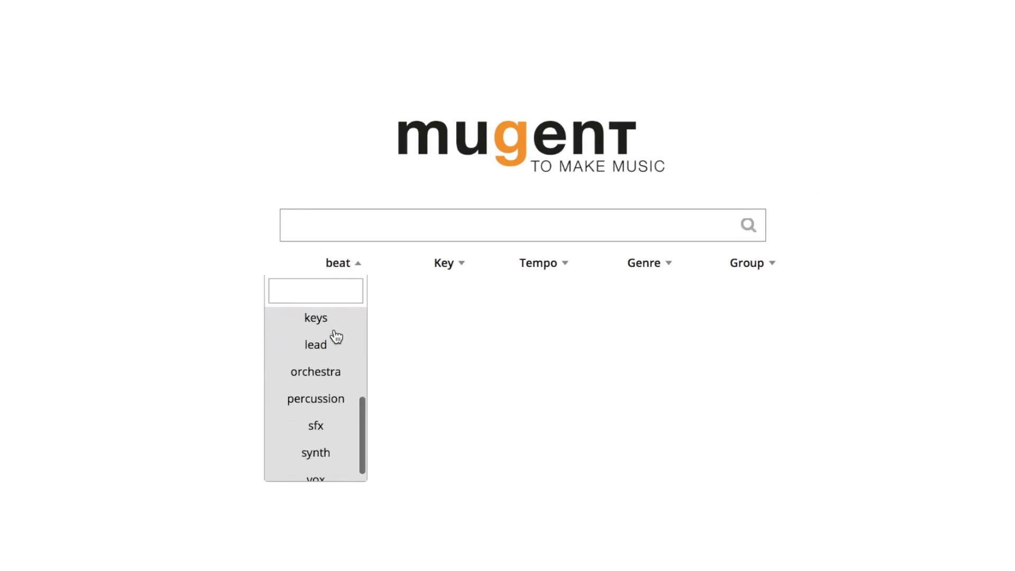
pyautogui.click(327, 453)
pyautogui.click(427, 161)
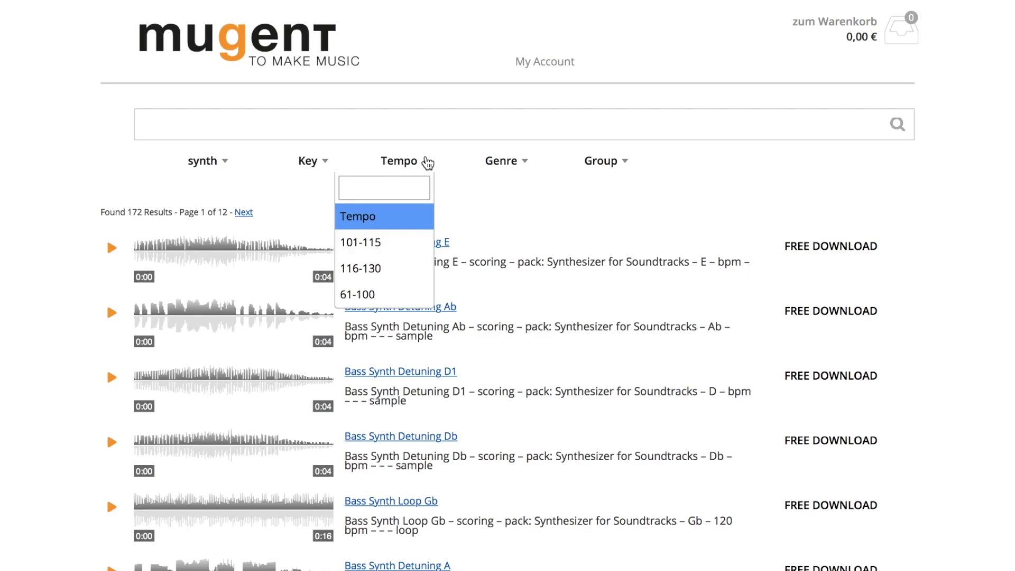
pyautogui.click(390, 268)
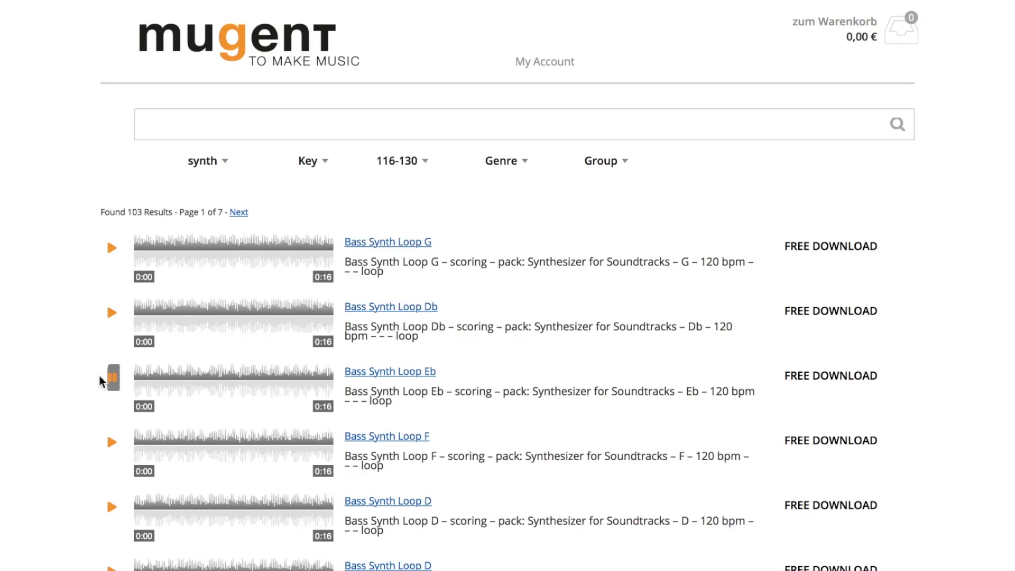